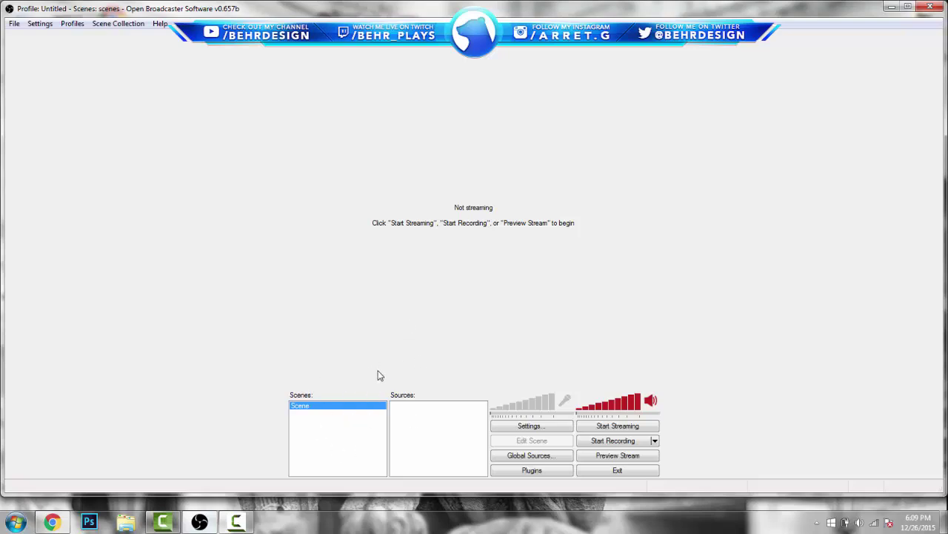
# Step: Maximize OBS, dismiss the colour-scheme prompt, and add a scene named 'Streaming'
pyautogui.doubleClick(263, 15)
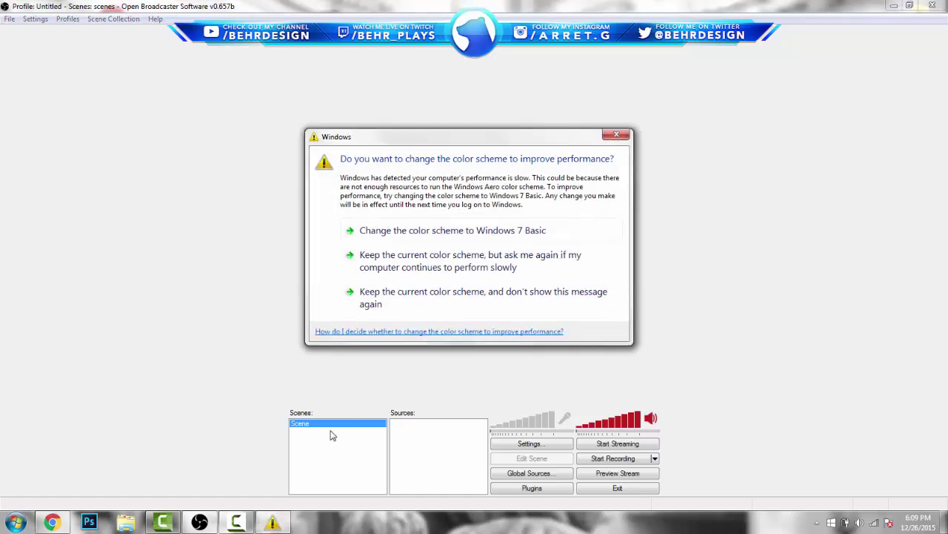
pyautogui.click(612, 139)
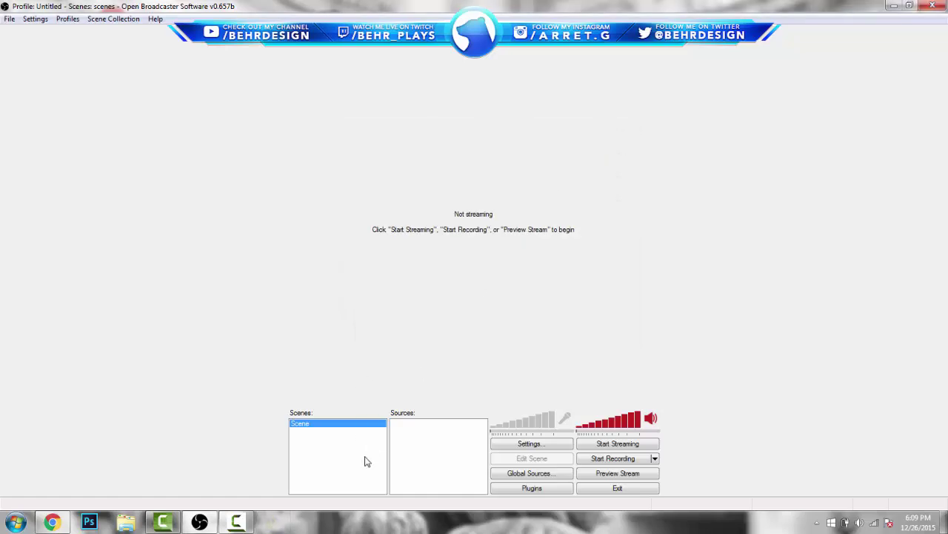
pyautogui.rightClick(328, 479)
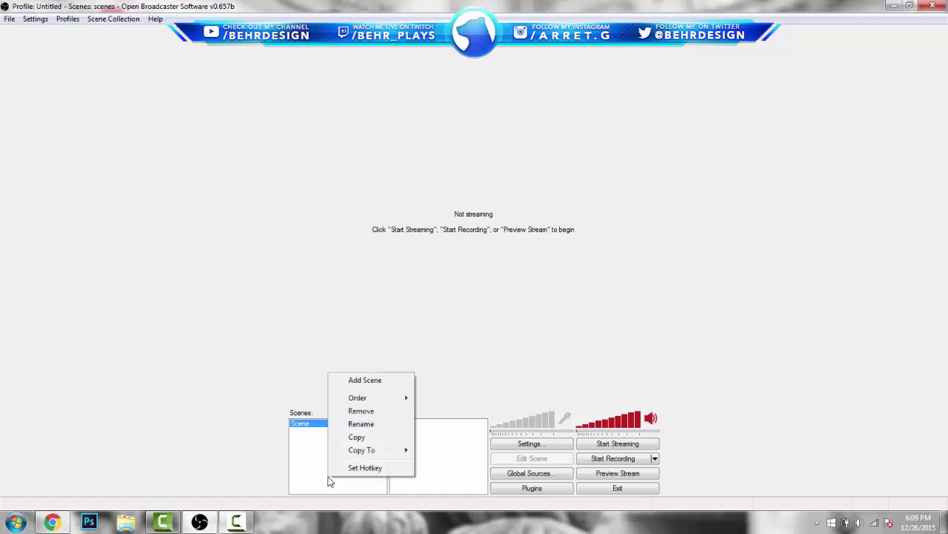
pyautogui.click(375, 380)
pyautogui.press('BackSpace')
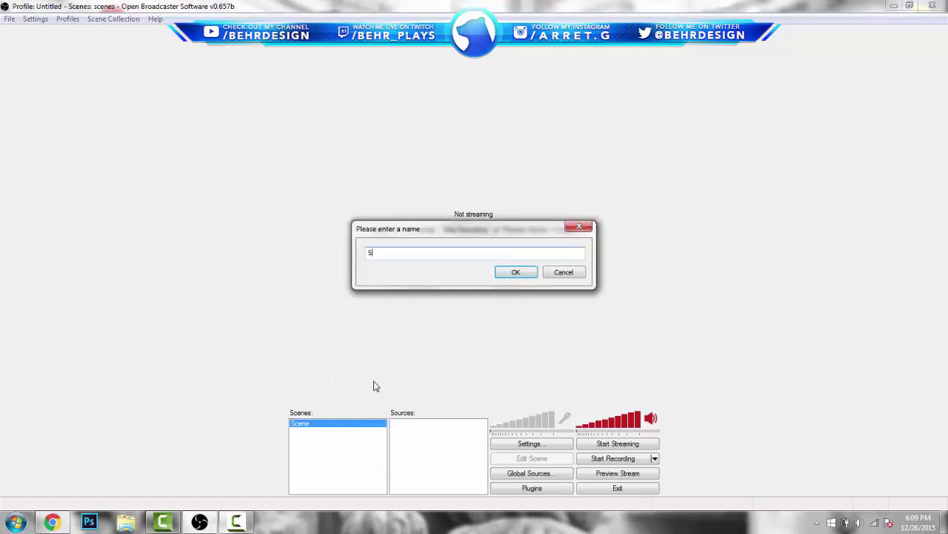
pyautogui.write('Streaming')
pyautogui.press('Return')
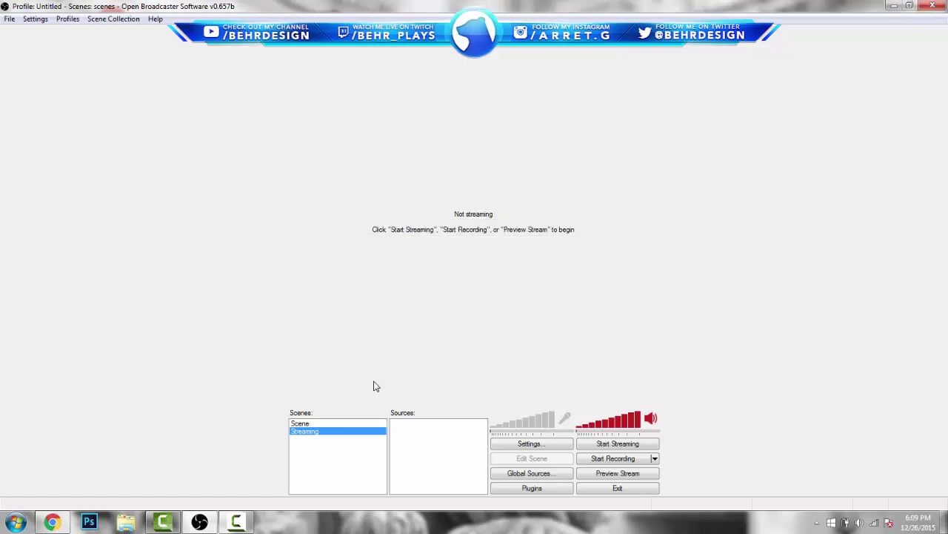
# Step: Add a Video Capture Device source named 'Elgato/HDPVR' to the scene
pyautogui.rightClick(456, 442)
pyautogui.moveTo(474, 448)
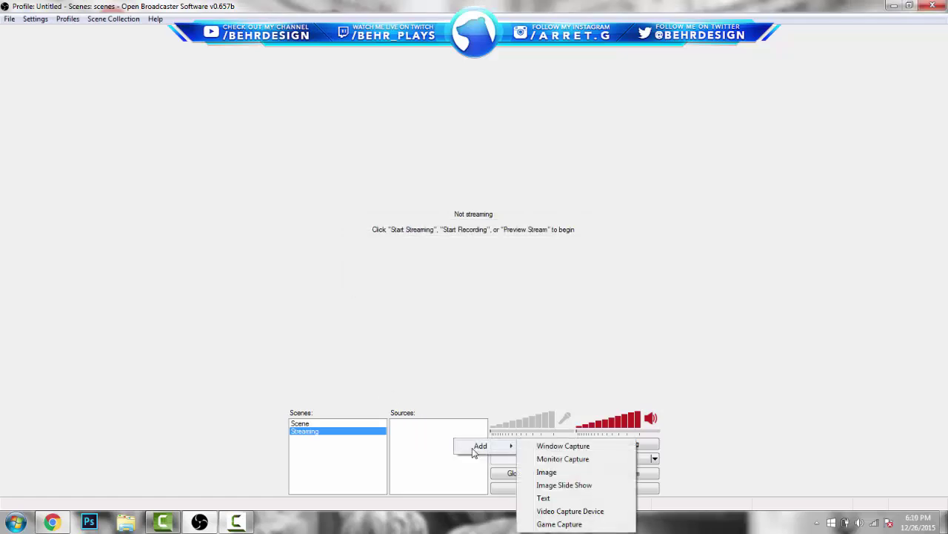
pyautogui.click(562, 511)
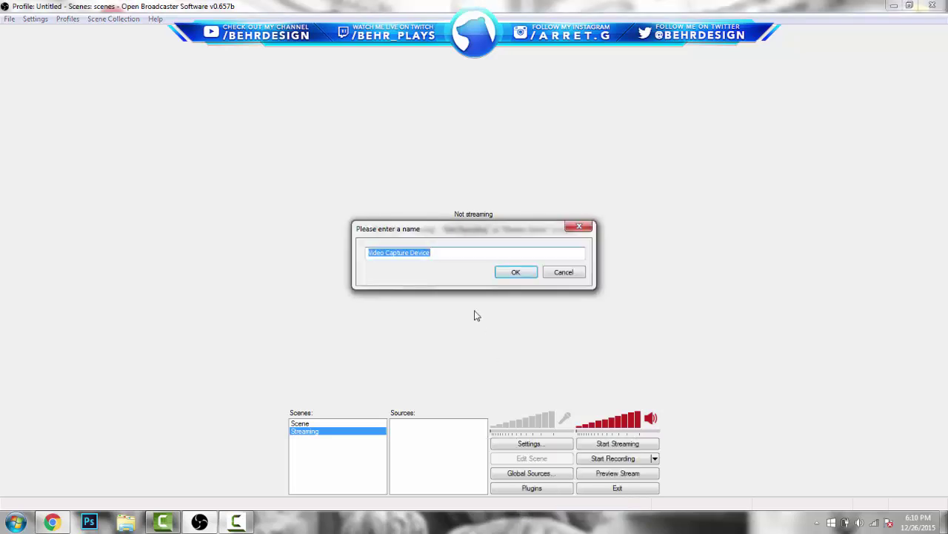
pyautogui.press('BackSpace')
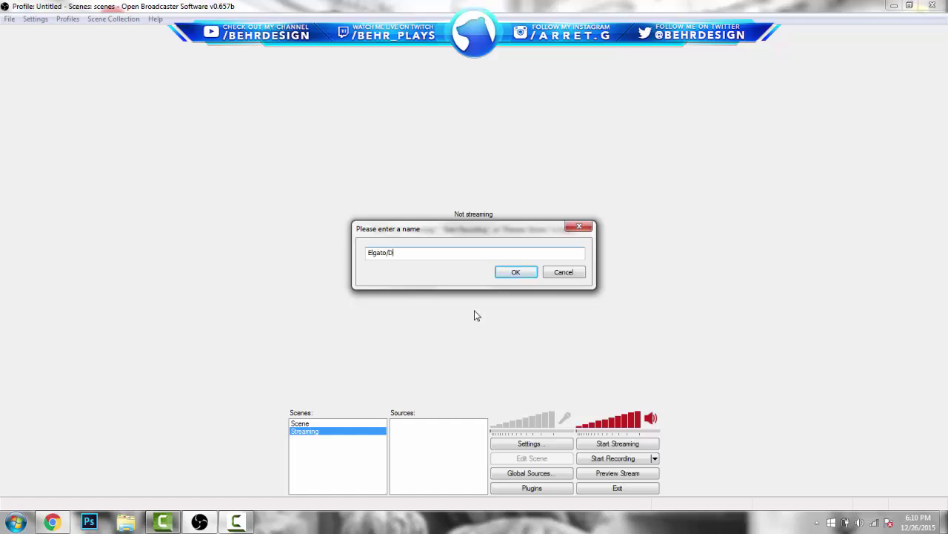
pyautogui.press('Return')
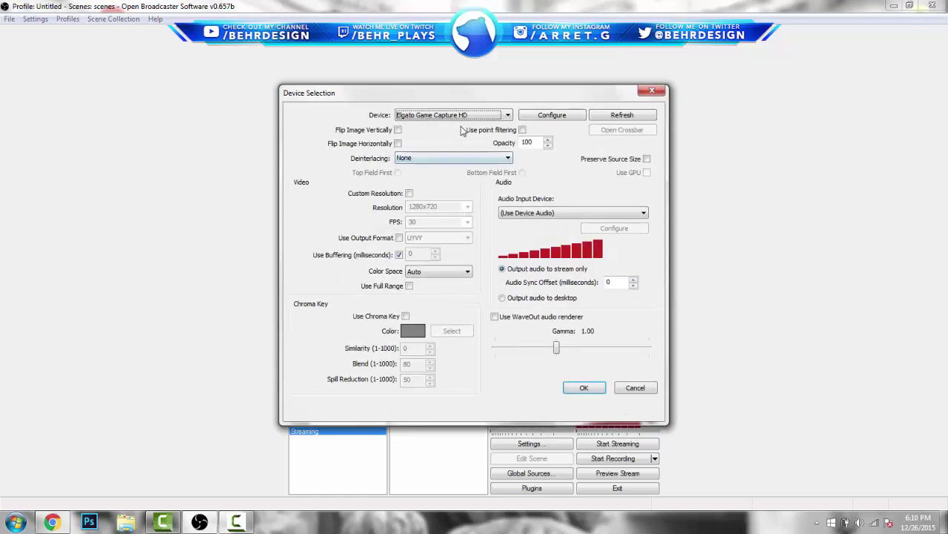
# Step: Use Elgato Game Capture HD at custom 1280x720, 30 FPS, with device audio
pyautogui.click(444, 116)
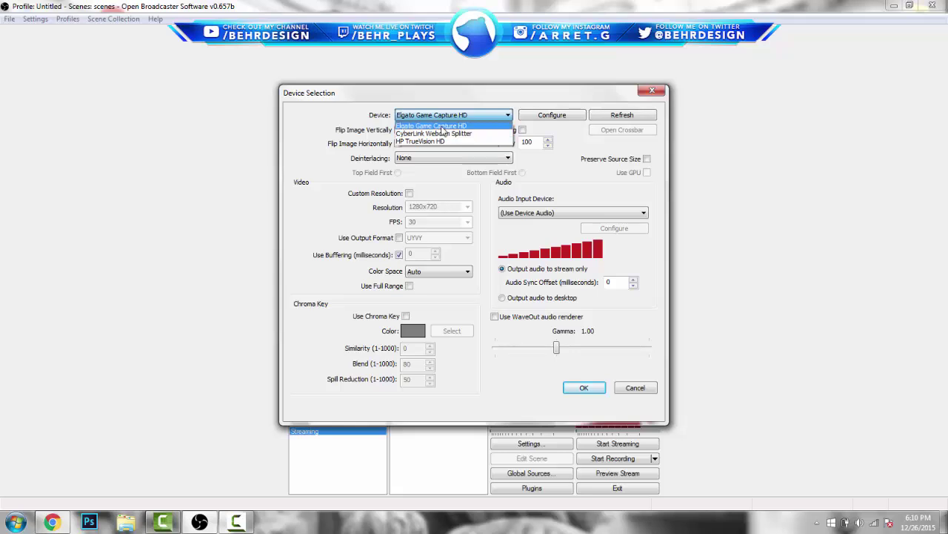
pyautogui.click(442, 126)
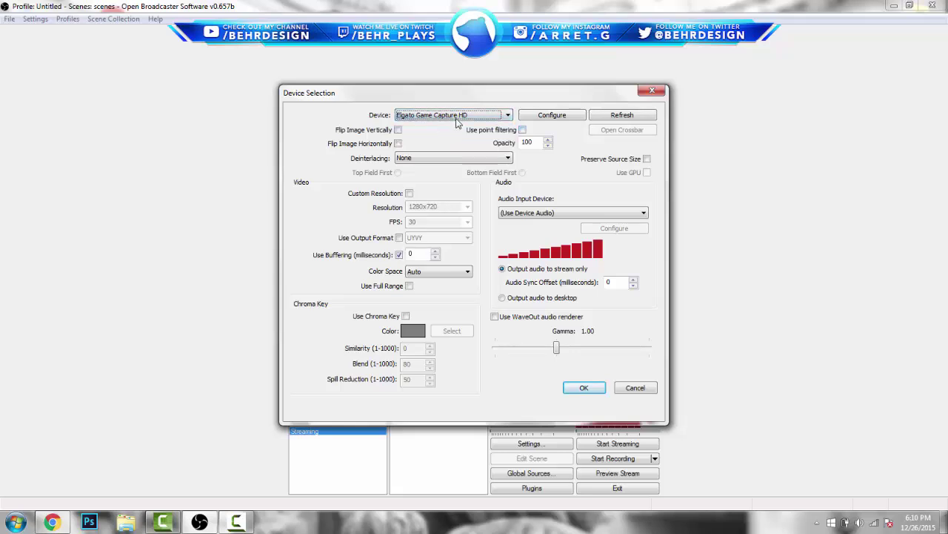
pyautogui.click(409, 193)
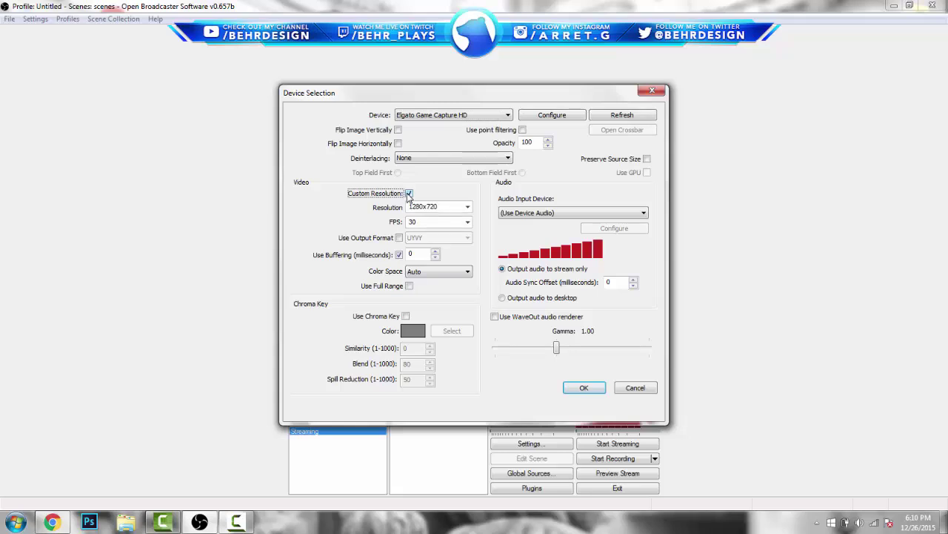
pyautogui.click(467, 223)
pyautogui.click(470, 223)
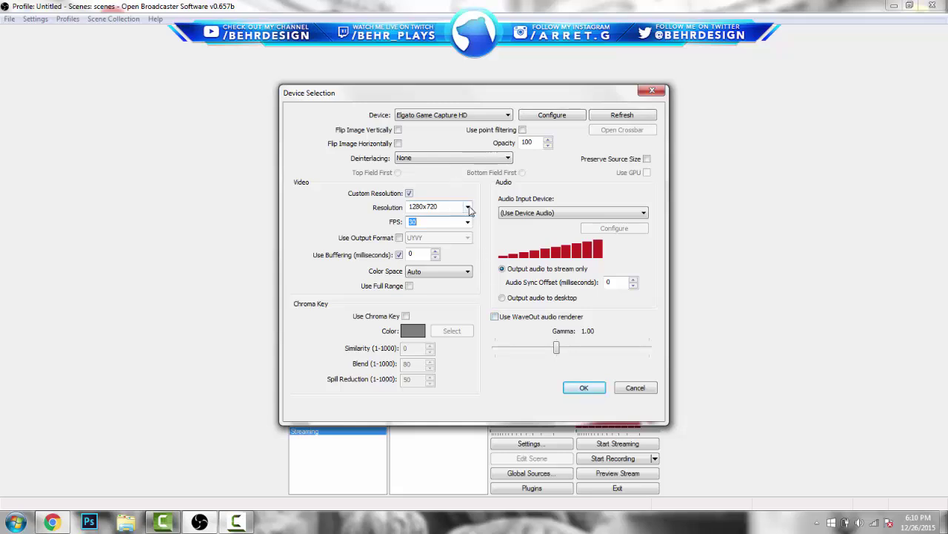
pyautogui.click(566, 213)
pyautogui.click(567, 214)
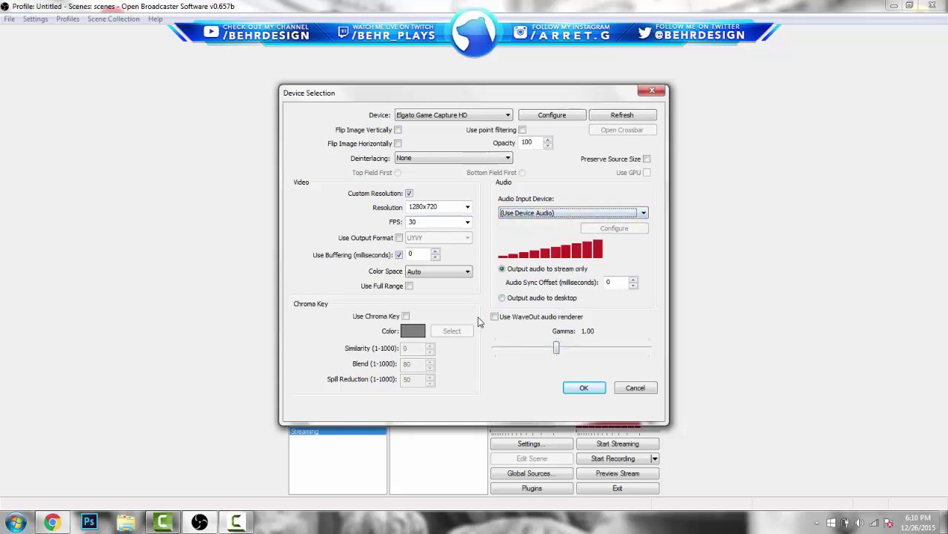
pyautogui.click(588, 392)
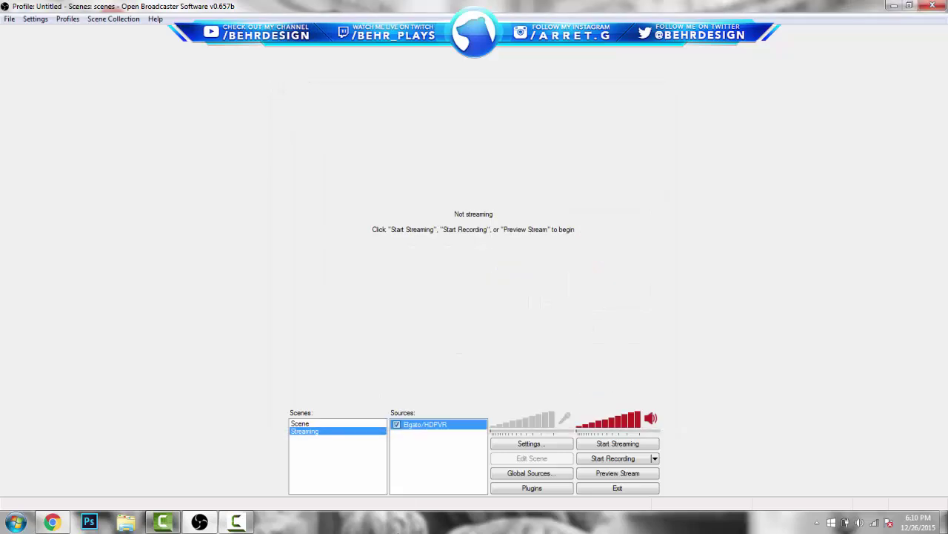
# Step: Add a Monitor Capture source named 'Computer Screen'
pyautogui.rightClick(415, 449)
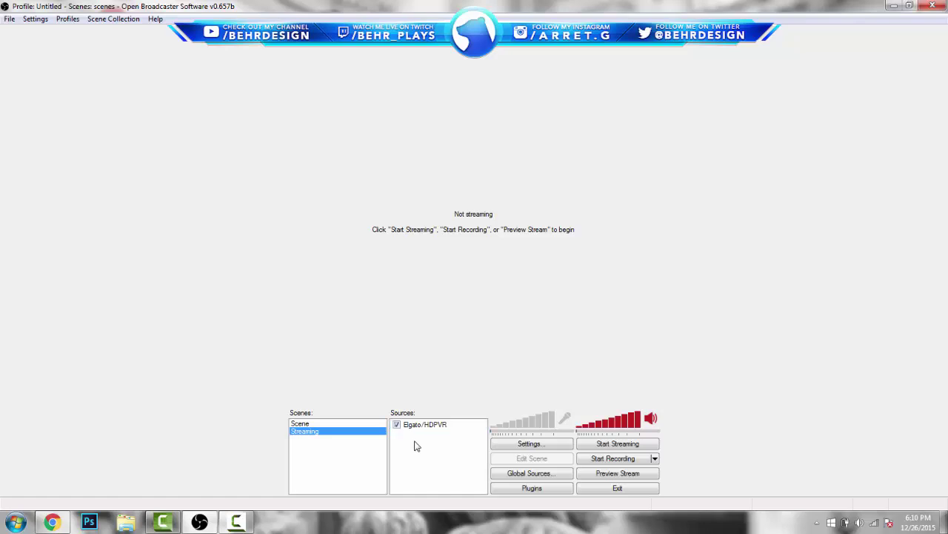
pyautogui.moveTo(432, 451)
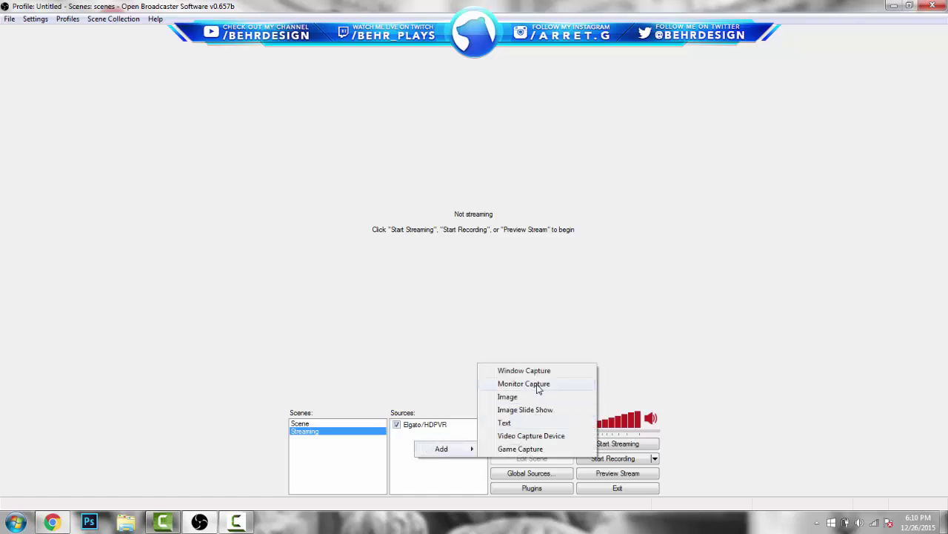
pyautogui.click(538, 383)
pyautogui.press('BackSpace')
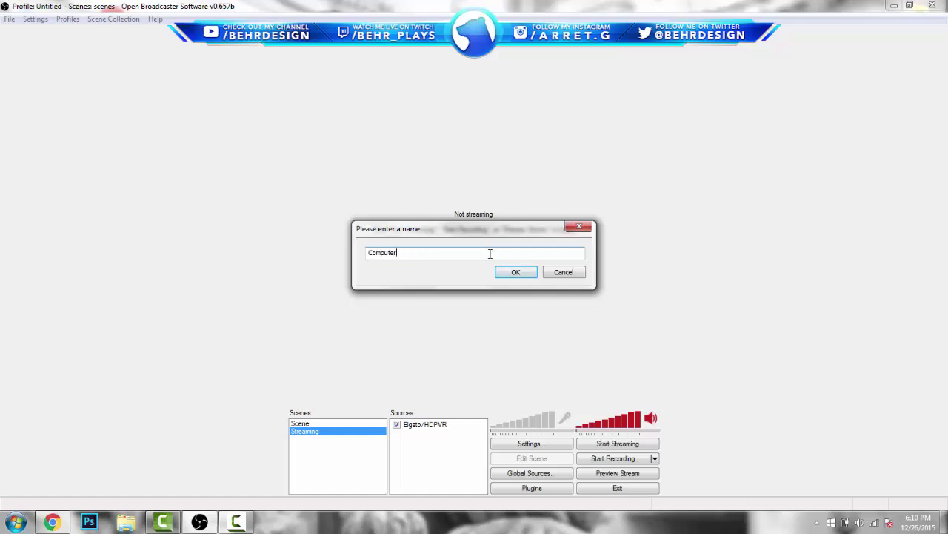
pyautogui.write('Computer Screen')
pyautogui.press('Return')
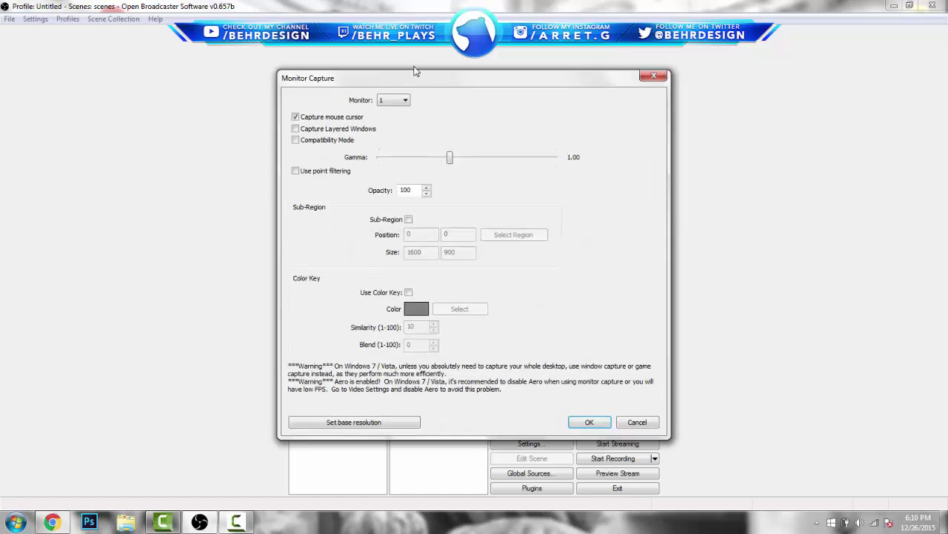
# Step: Capture Monitor 1, save it, and accept the Aero performance warning
pyautogui.click(395, 104)
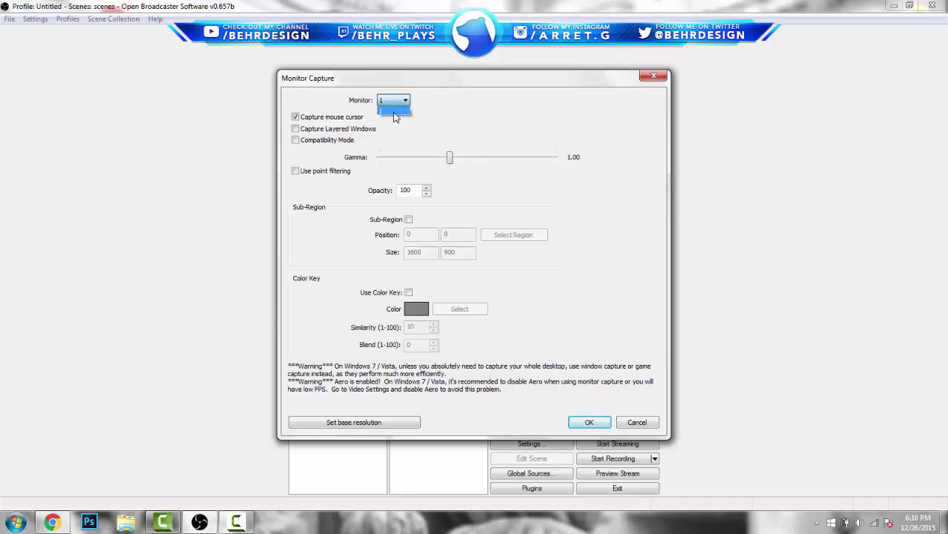
pyautogui.click(394, 112)
pyautogui.click(586, 422)
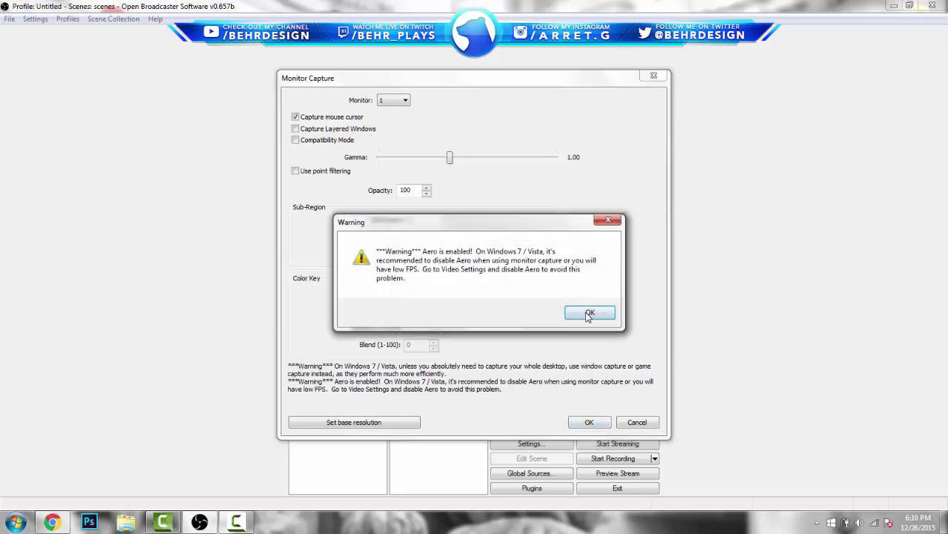
pyautogui.click(589, 313)
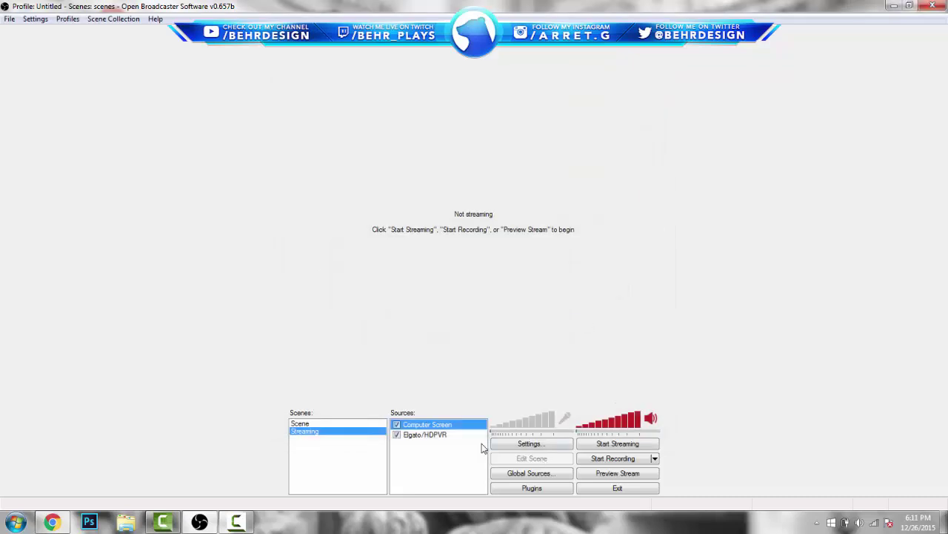
# Step: Start a live preview of the Streaming scene
pyautogui.click(442, 464)
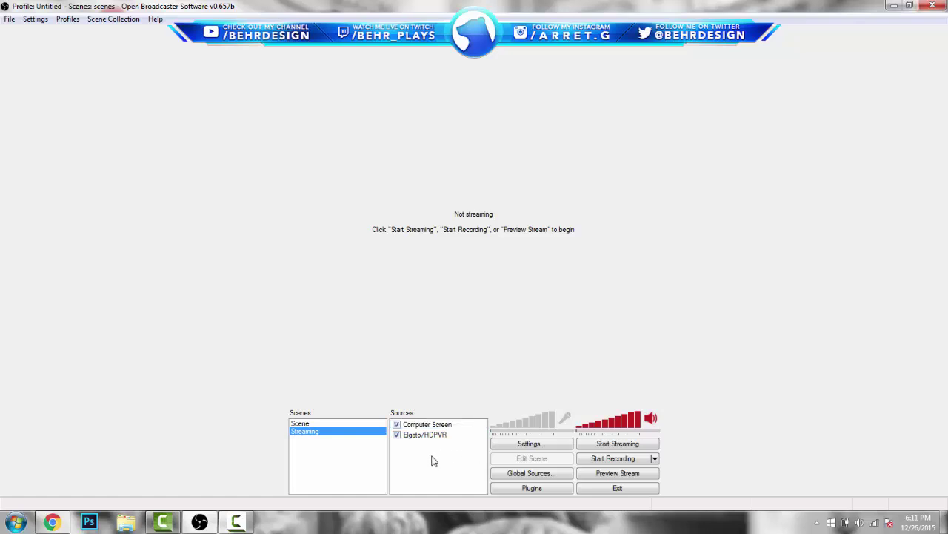
pyautogui.click(434, 425)
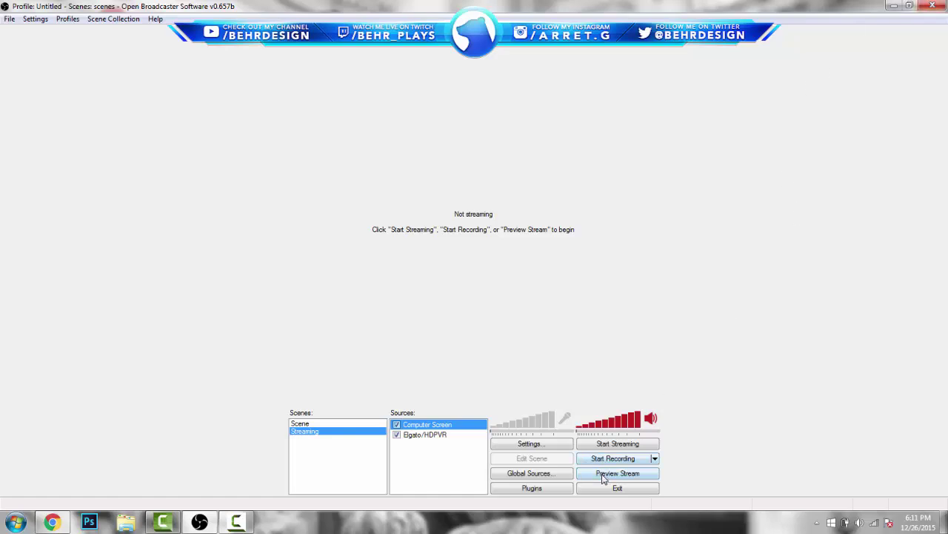
pyautogui.click(438, 470)
pyautogui.click(629, 473)
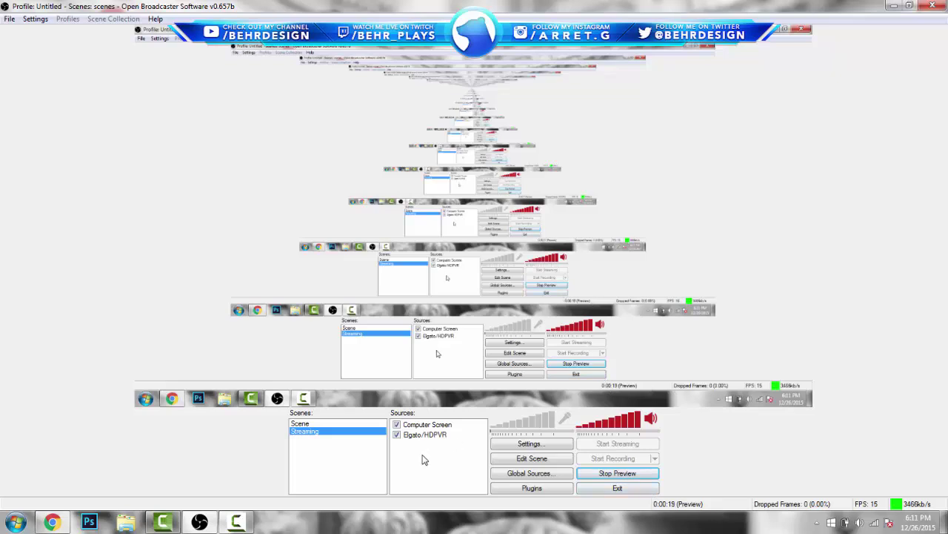
# Step: Restore the OBS window and narrow it so the desktop shows beside it
pyautogui.rightClick(423, 455)
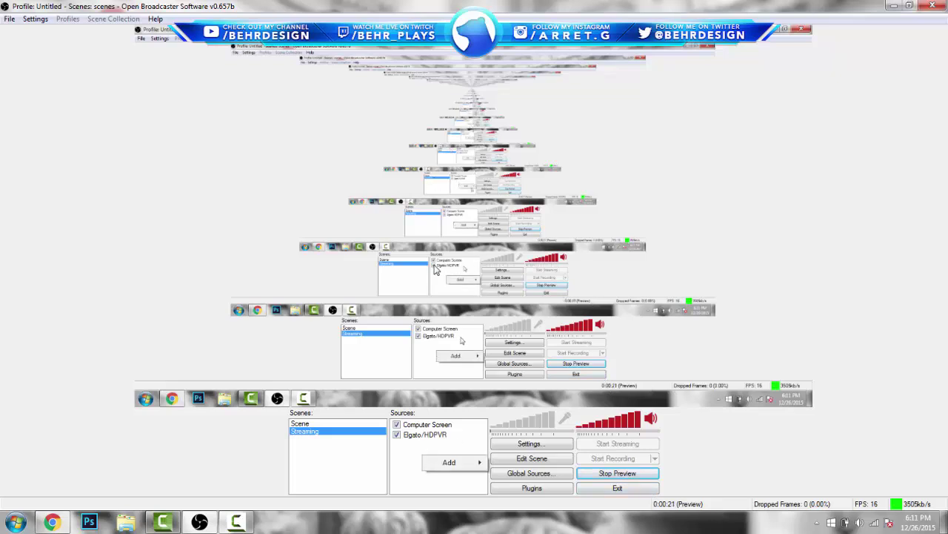
pyautogui.click(910, 6)
pyautogui.moveTo(943, 57); pyautogui.dragTo(546, 113)
pyautogui.rightClick(249, 457)
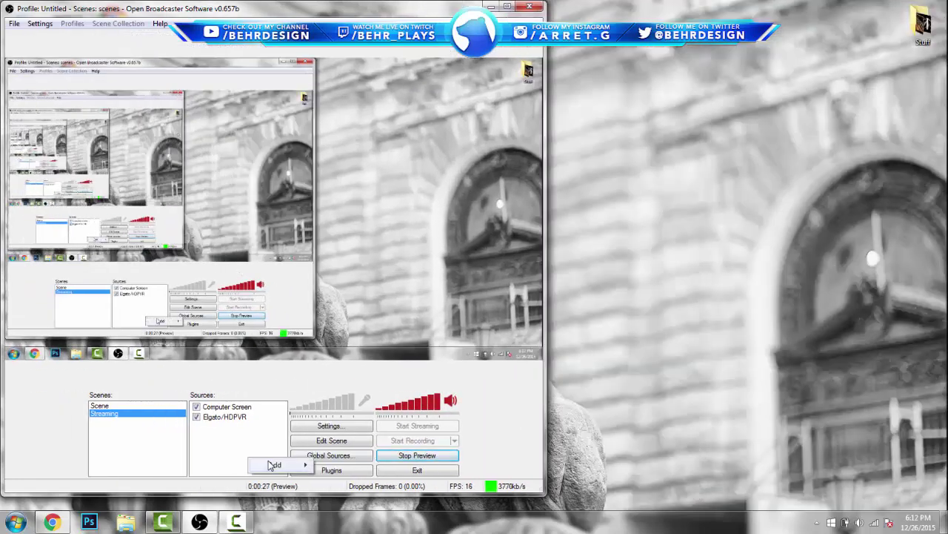
# Step: Add an Image source named 'Overlay' that loads BehrOverlay.png
pyautogui.moveTo(271, 465)
pyautogui.click(370, 415)
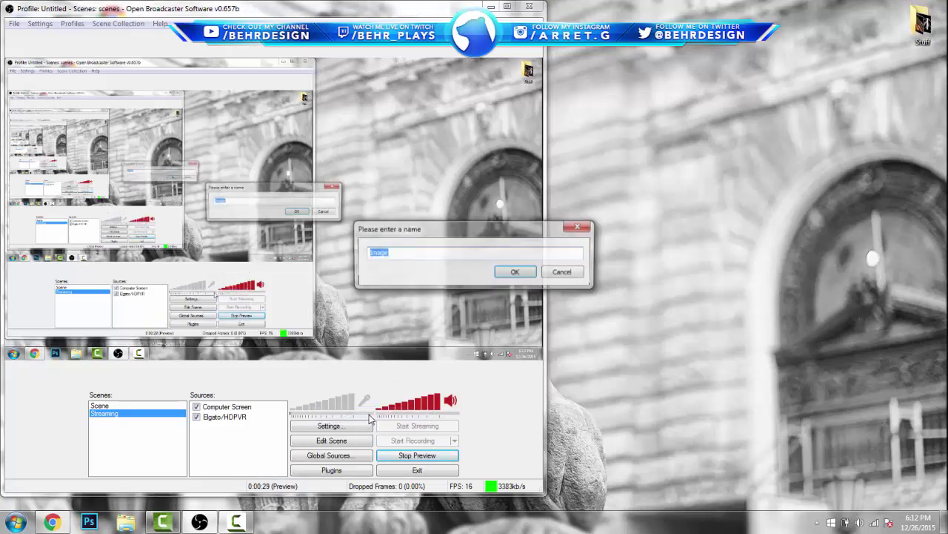
pyautogui.press('BackSpace')
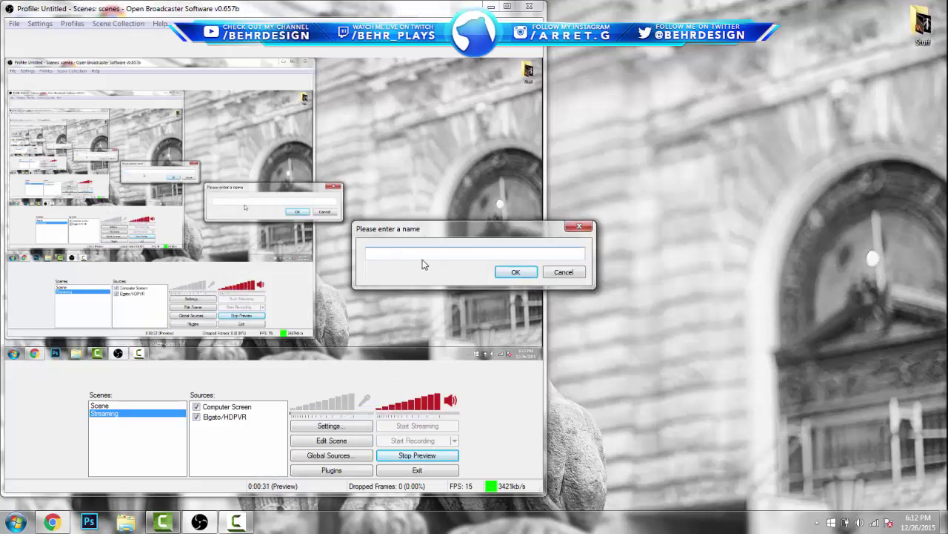
pyautogui.write('Overlay')
pyautogui.press('Return')
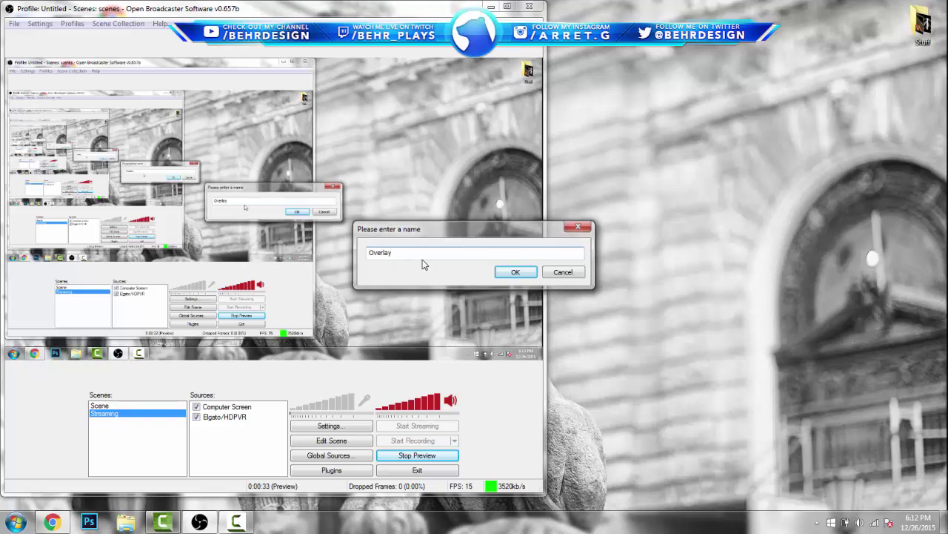
pyautogui.click(546, 160)
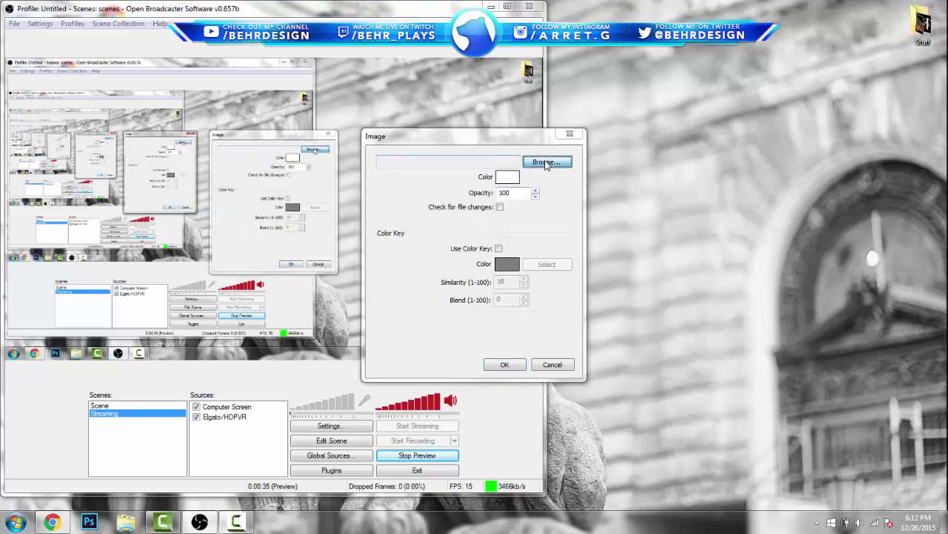
pyautogui.click(503, 235)
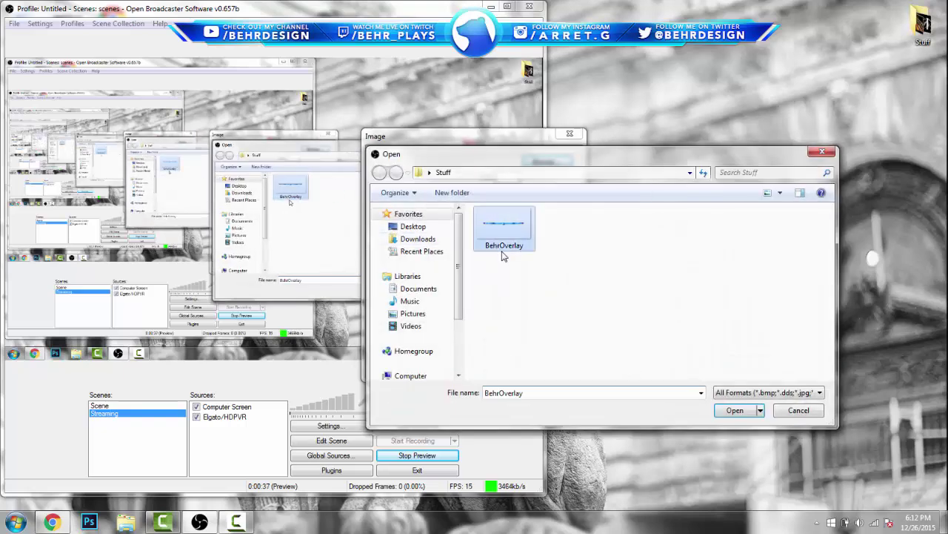
pyautogui.click(734, 412)
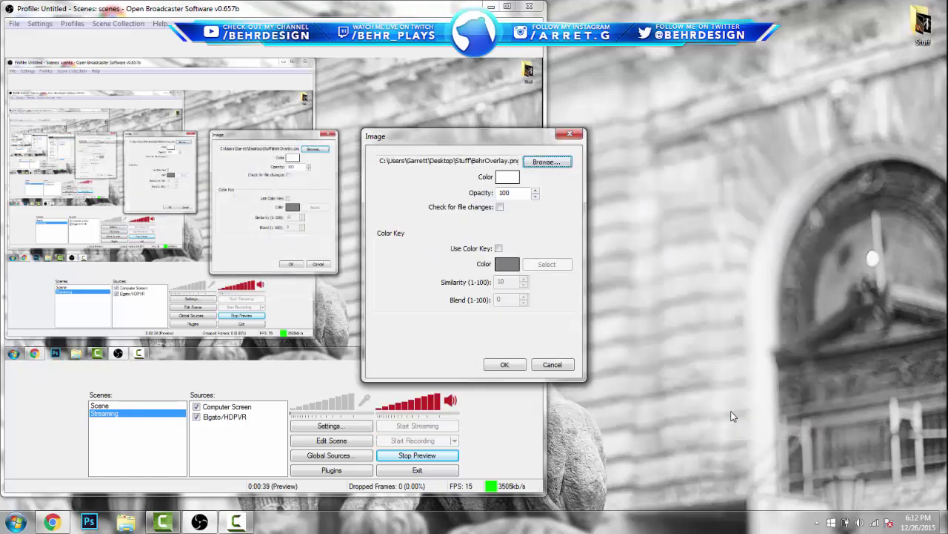
pyautogui.click(508, 364)
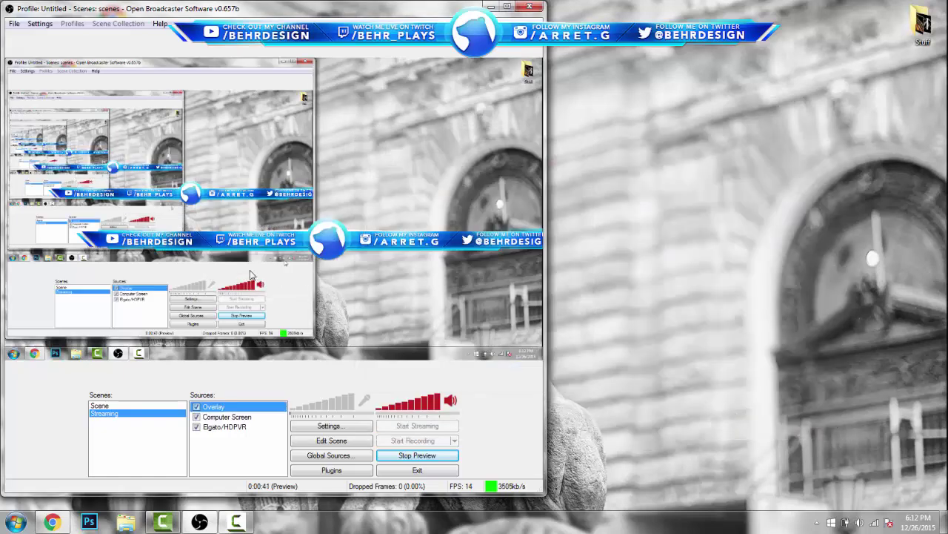
# Step: In Edit Scene mode, shrink the Overlay banner from its corner and drag it to the top edge
pyautogui.click(342, 443)
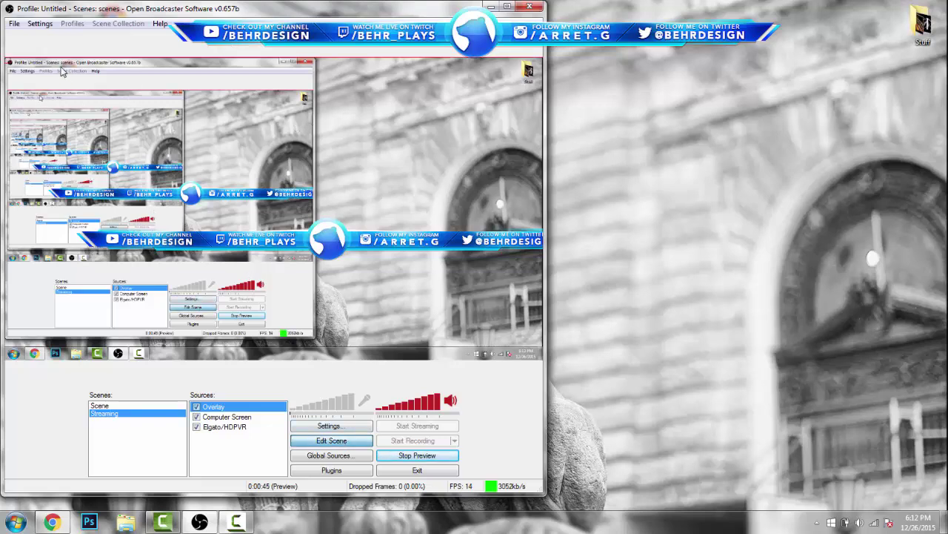
pyautogui.moveTo(11, 93); pyautogui.dragTo(264, 204)
pyautogui.moveTo(419, 298); pyautogui.dragTo(234, 152)
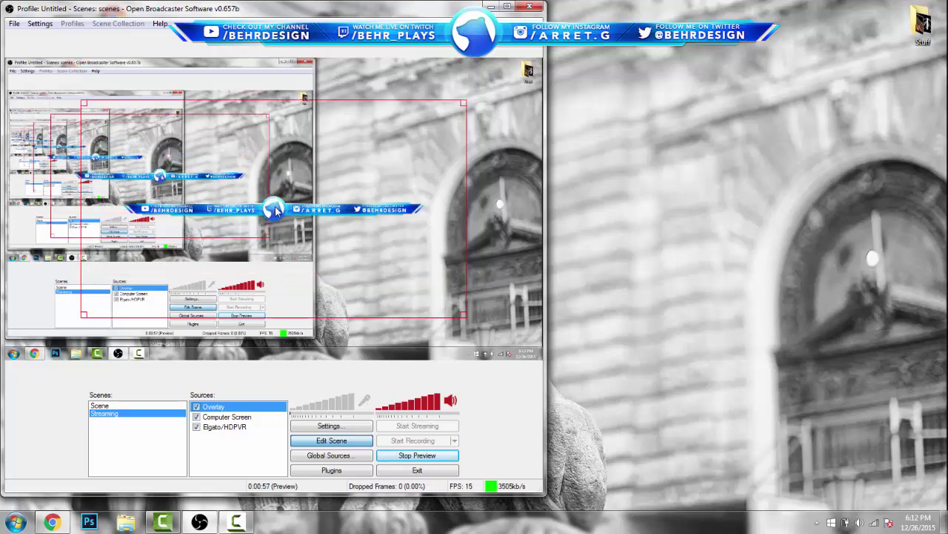
pyautogui.moveTo(276, 211); pyautogui.dragTo(282, 76)
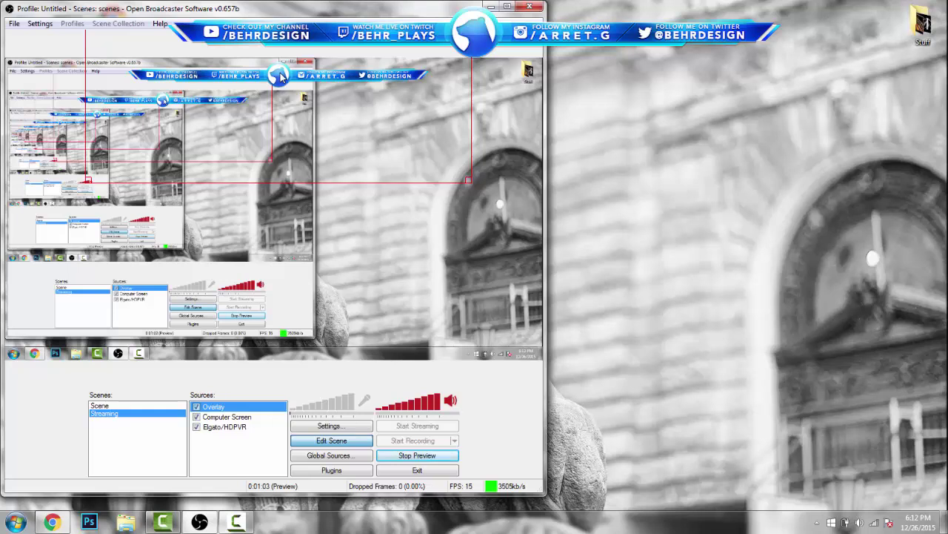
pyautogui.click(367, 253)
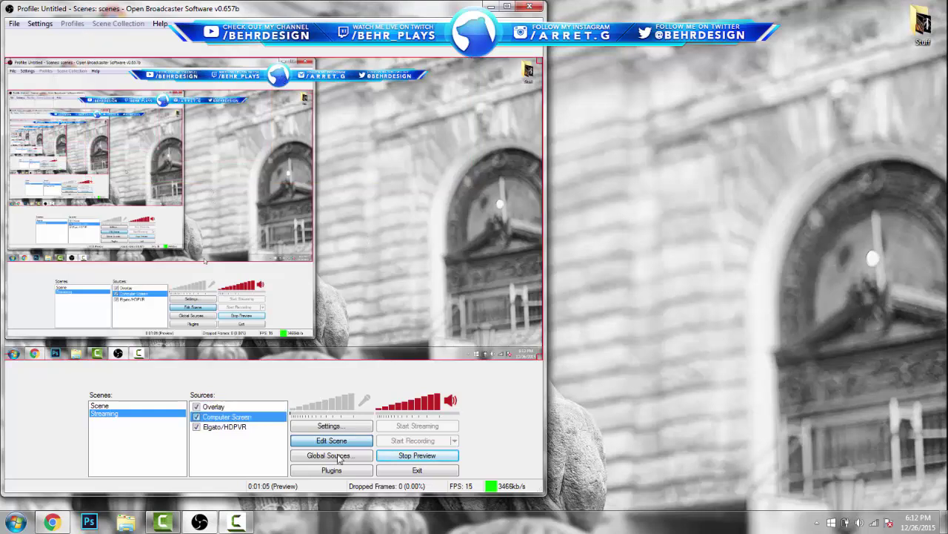
pyautogui.click(262, 440)
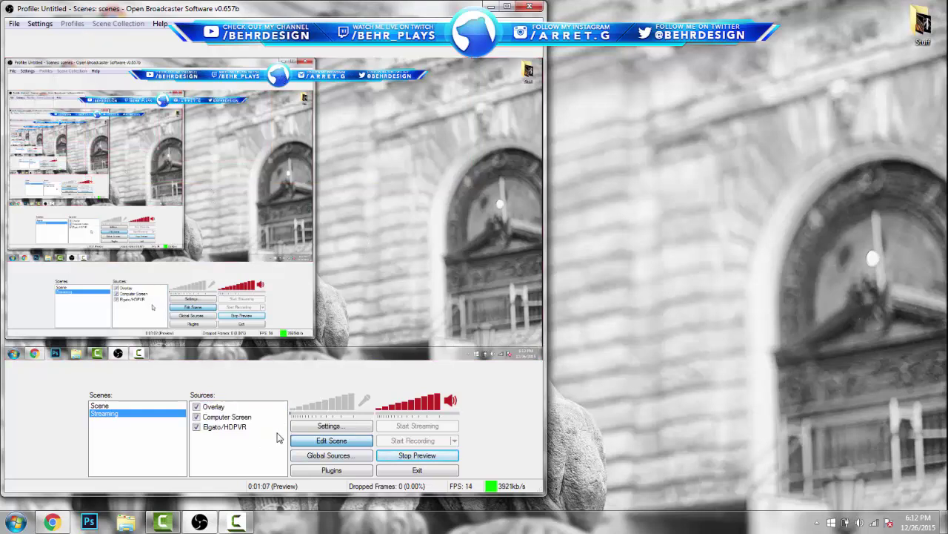
pyautogui.rightClick(203, 435)
pyautogui.moveTo(231, 443)
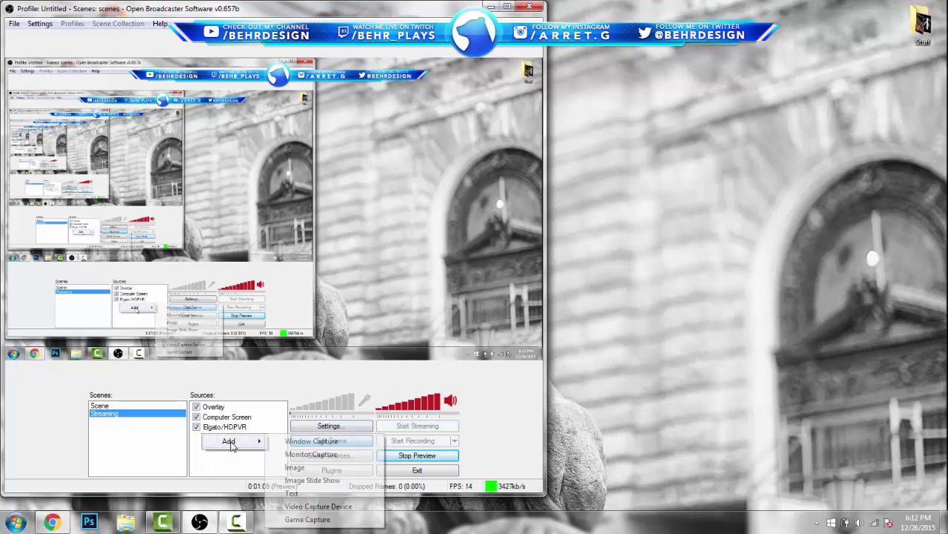
pyautogui.click(300, 467)
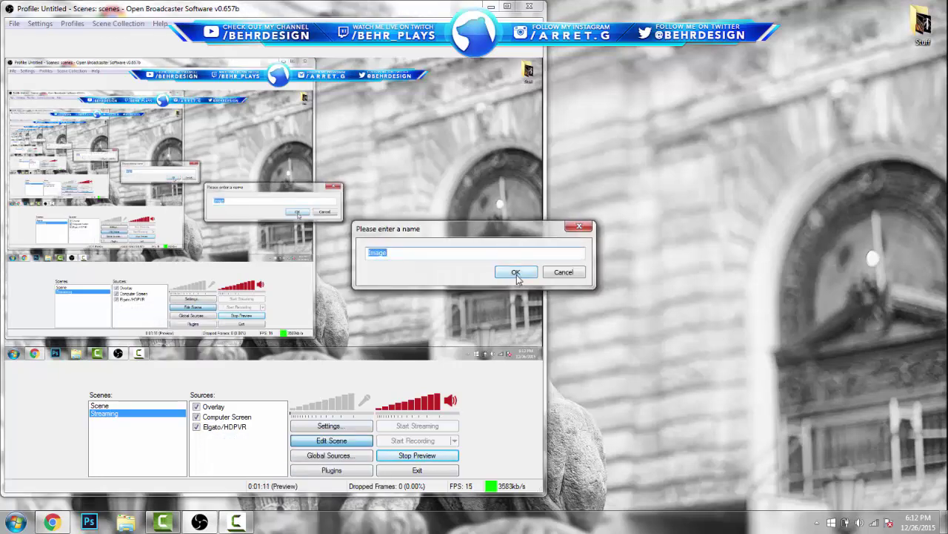
pyautogui.press('BackSpace')
pyautogui.write('Webcam Overlay')
pyautogui.press('Return')
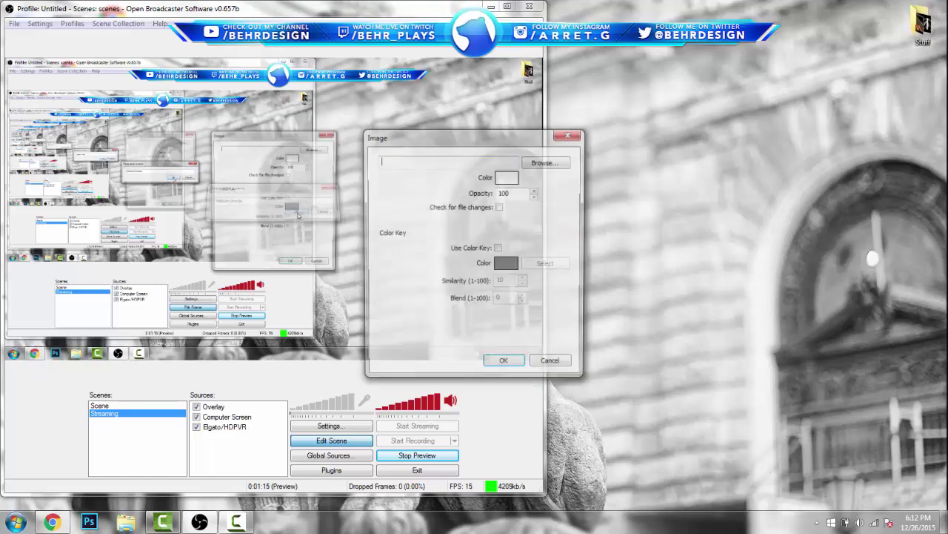
pyautogui.click(548, 163)
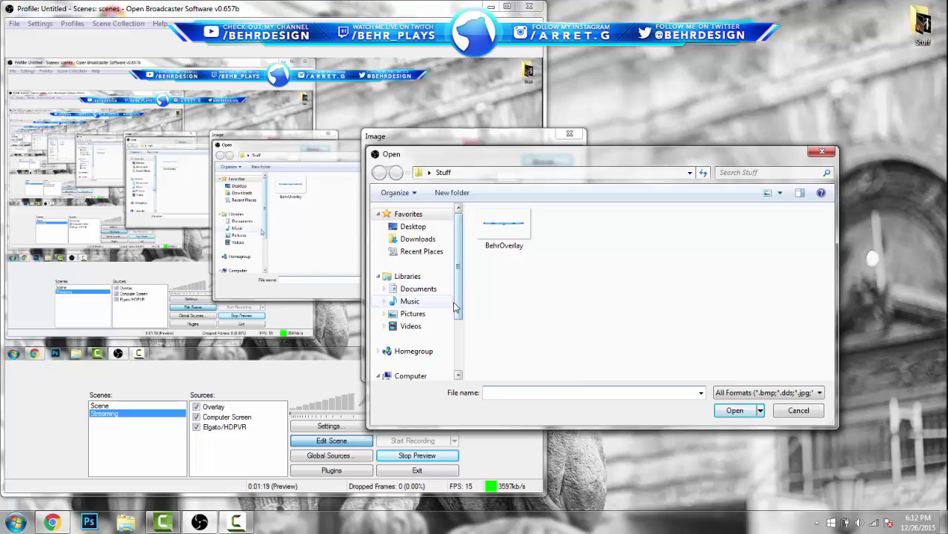
pyautogui.scroll(-3, 459, 319)
pyautogui.scroll(3, 461, 323)
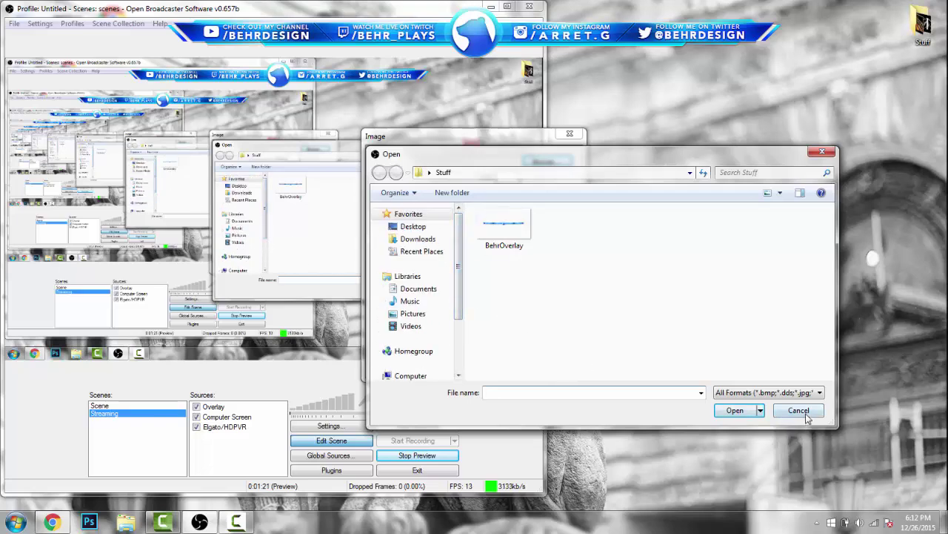
pyautogui.click(800, 412)
pyautogui.click(552, 365)
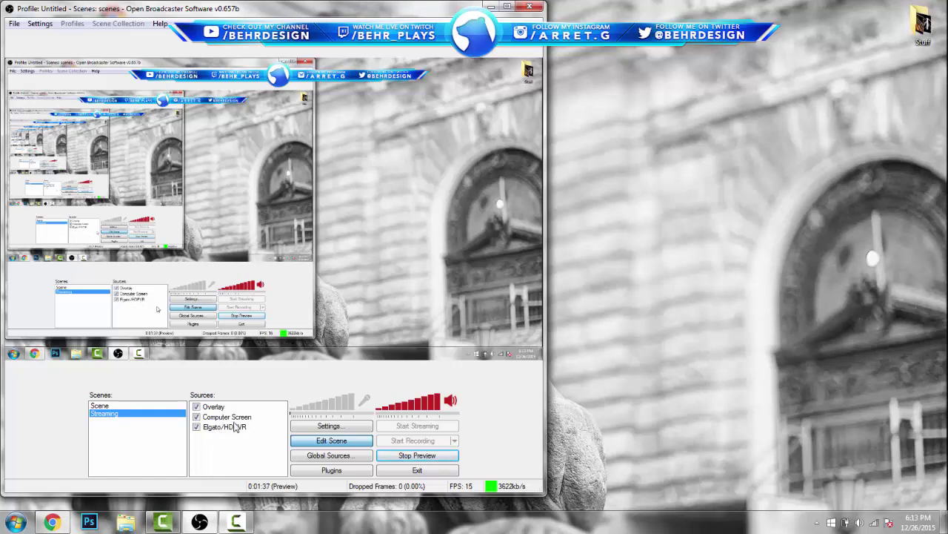
# Step: Stop the preview, maximize OBS, and open Encoding settings at the 3500 Max Bitrate field
pyautogui.click(415, 458)
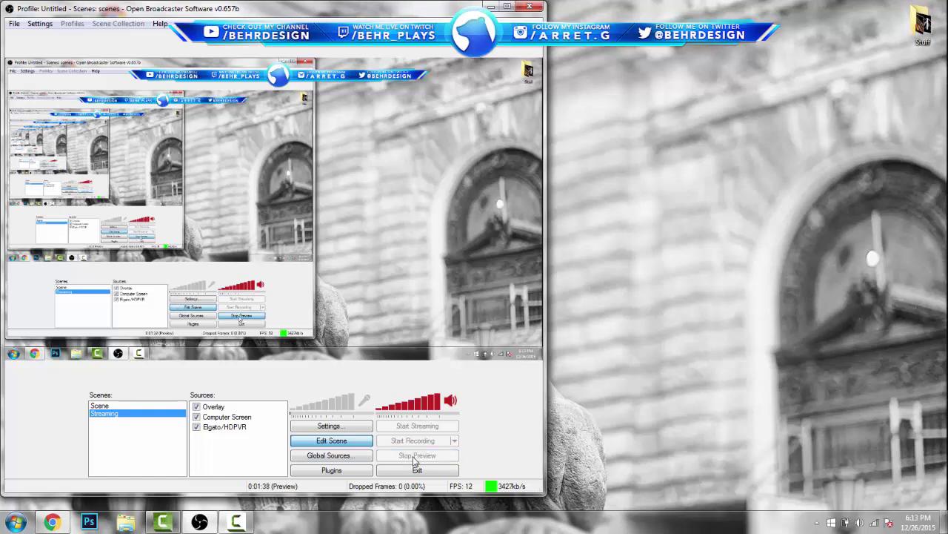
pyautogui.doubleClick(396, 12)
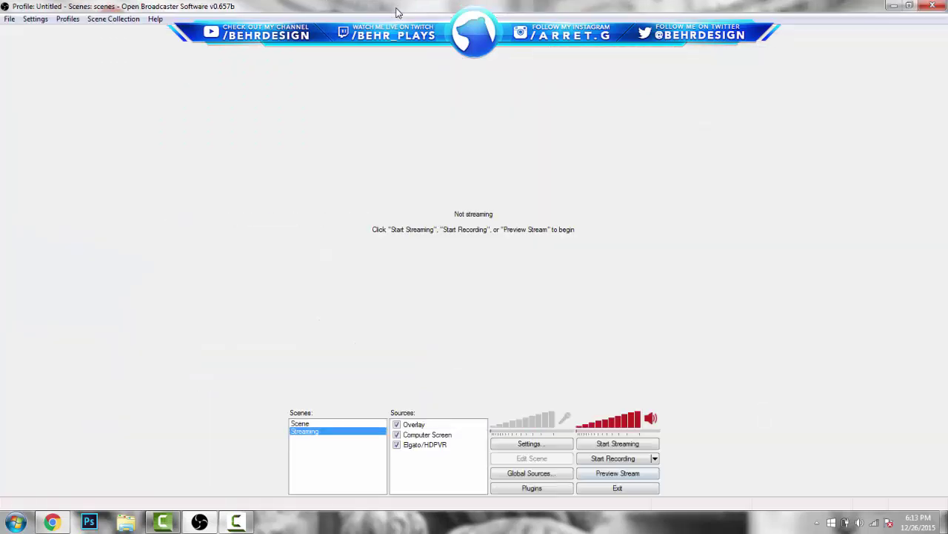
pyautogui.click(531, 445)
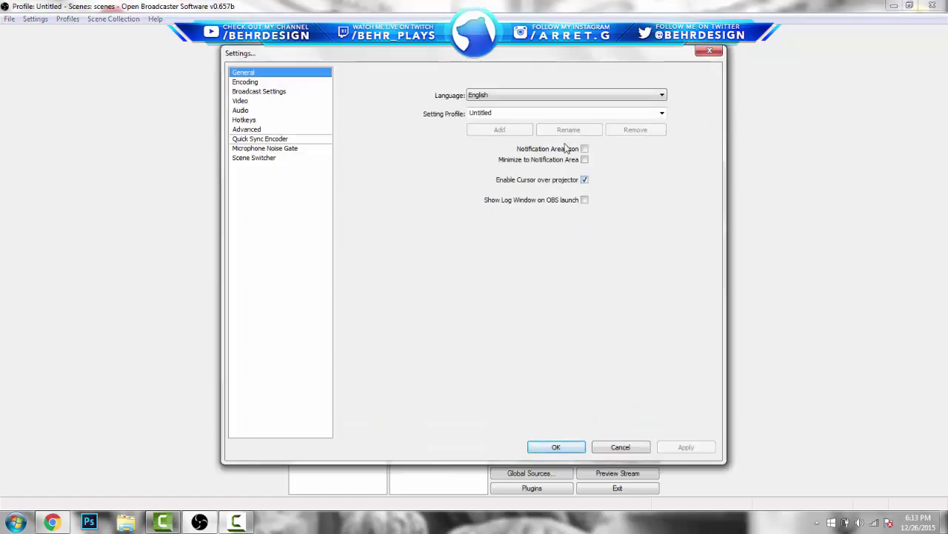
pyautogui.click(251, 82)
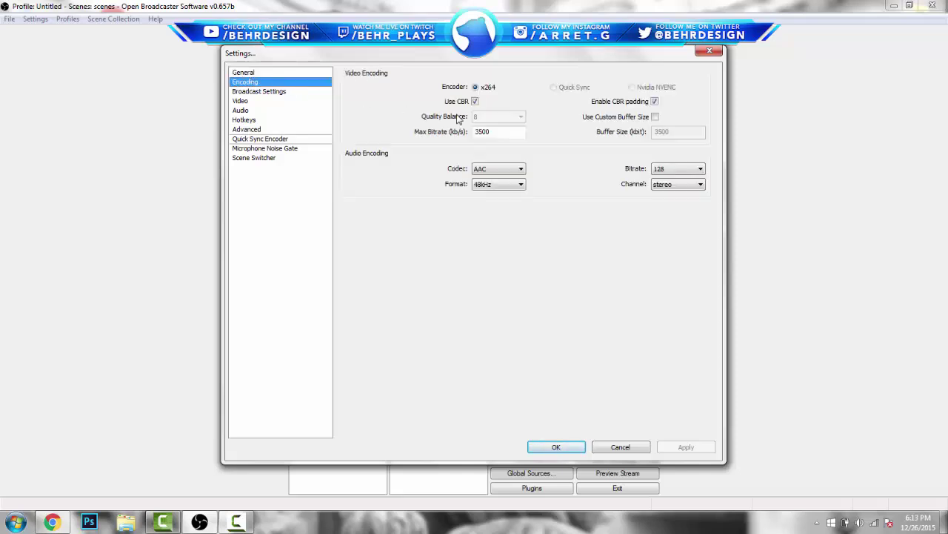
pyautogui.click(510, 133)
# Step: Run a speedtest.net test in Chrome: 35.04 Mbps download, 5.99 Mbps upload
pyautogui.click(52, 521)
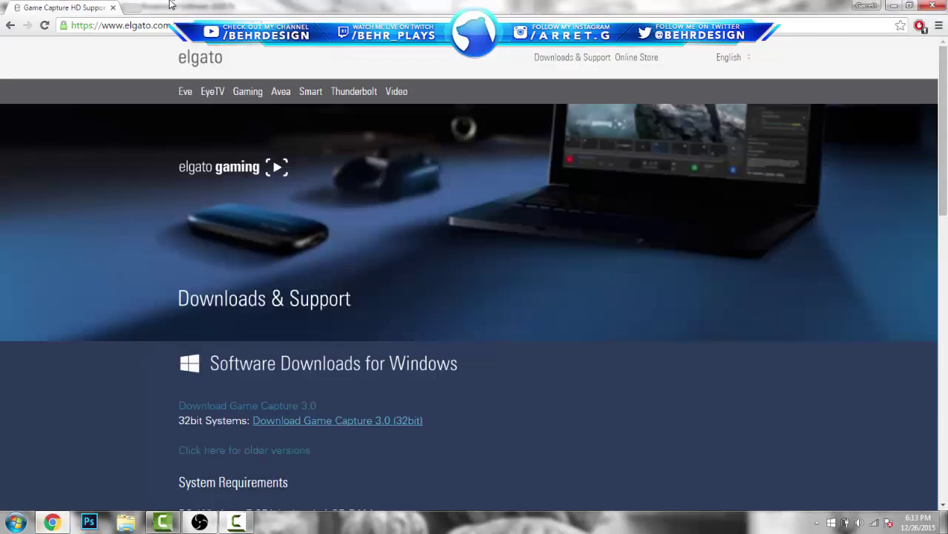
pyautogui.click(141, 26)
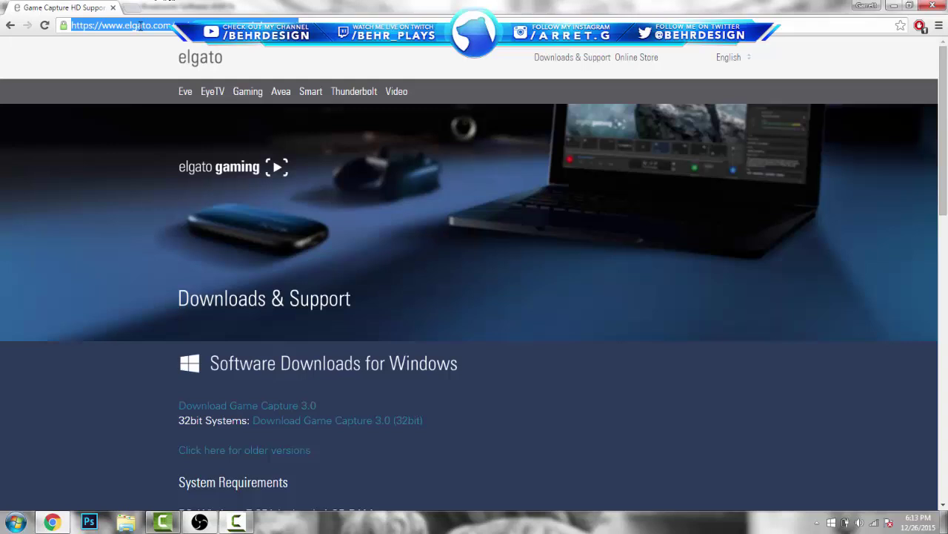
pyautogui.write('speedtest.ne')
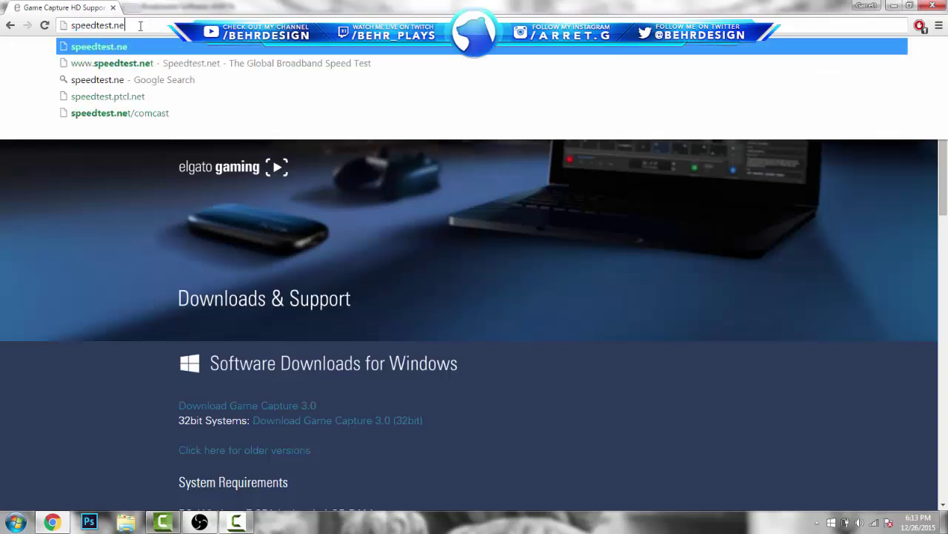
pyautogui.write('t')
pyautogui.press('Return')
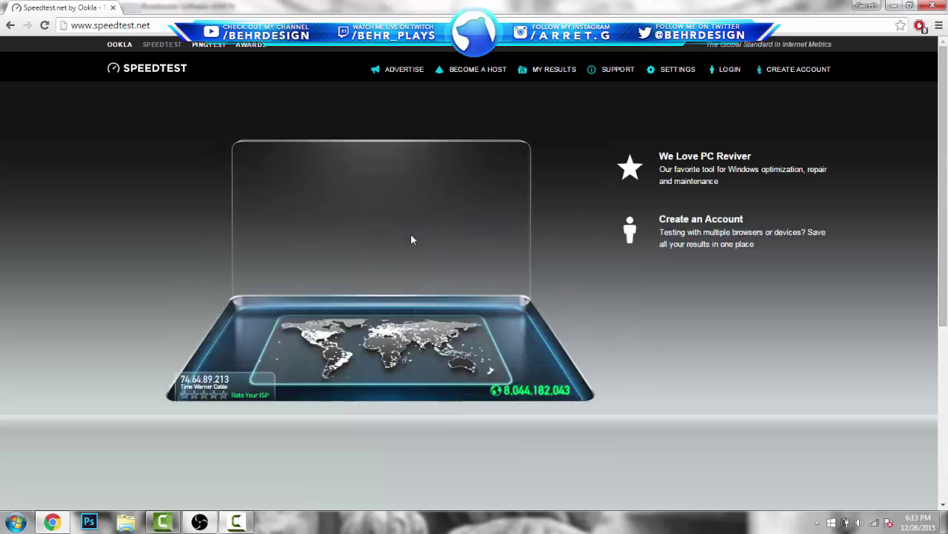
pyautogui.click(380, 164)
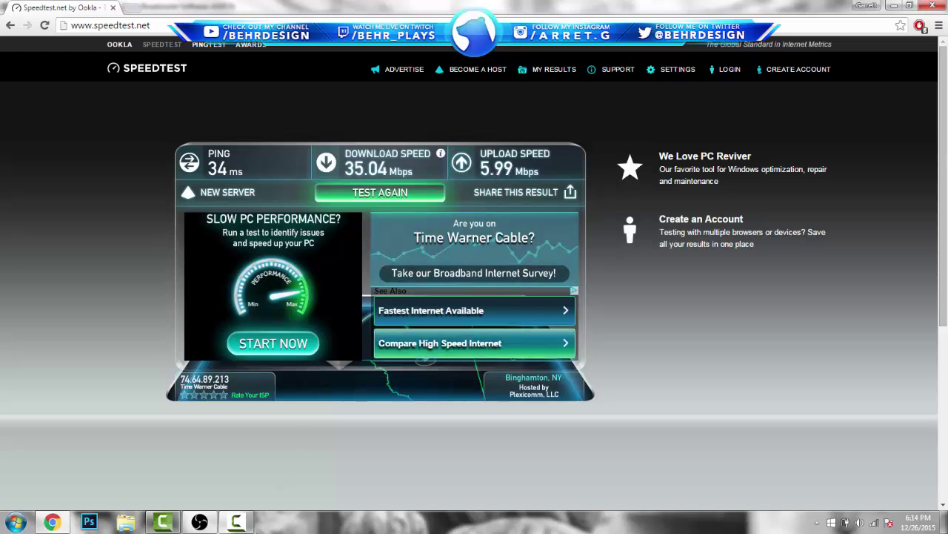
# Step: Change Max Bitrate to 3000 kb/s, keeping x264 and CBR, and apply
pyautogui.click(208, 524)
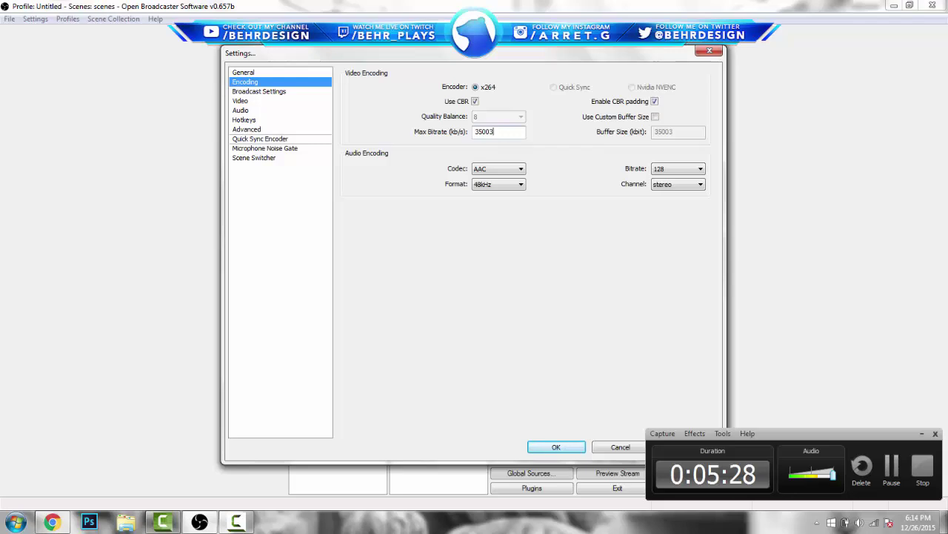
pyautogui.press('BackSpace')
pyautogui.press('BackSpace')
pyautogui.press('BackSpace')
pyautogui.write('000')
pyautogui.click(934, 435)
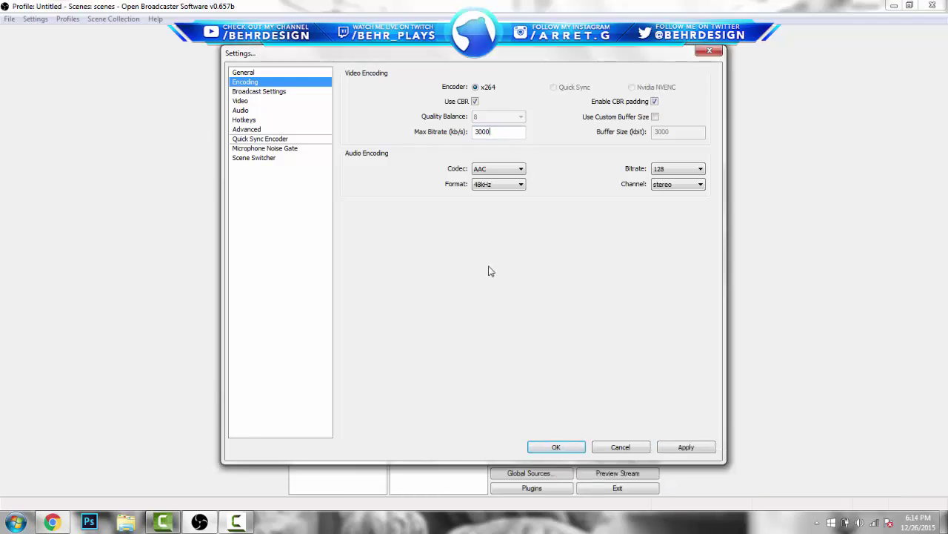
pyautogui.click(690, 454)
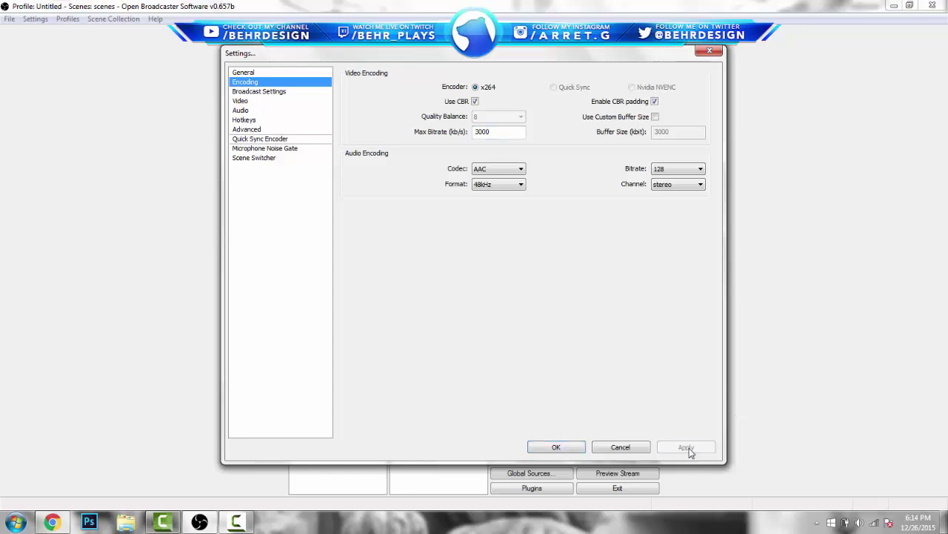
pyautogui.click(677, 172)
# Step: In Broadcast Settings, keep Live Stream mode, choose Twitch, and pick the US East: New York, NY server
pyautogui.click(292, 93)
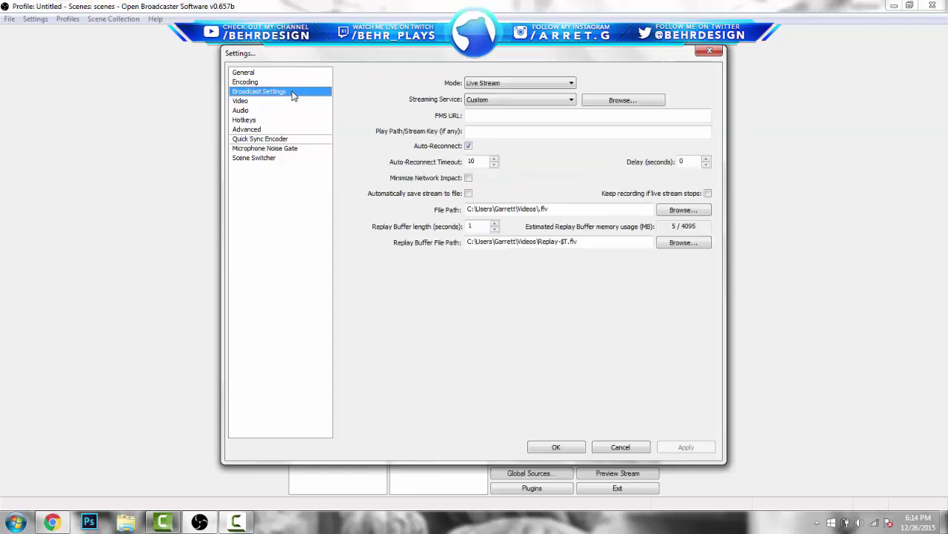
pyautogui.click(529, 83)
pyautogui.click(527, 94)
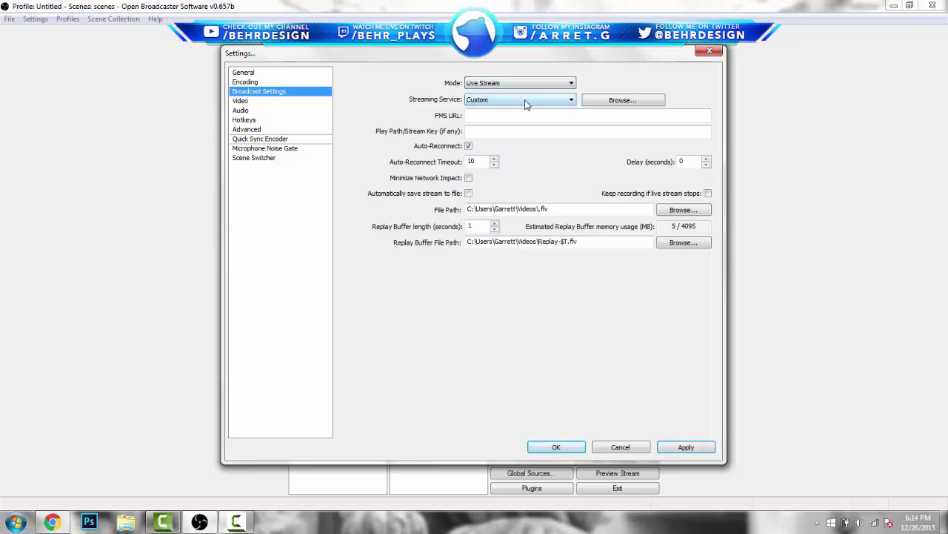
pyautogui.click(525, 101)
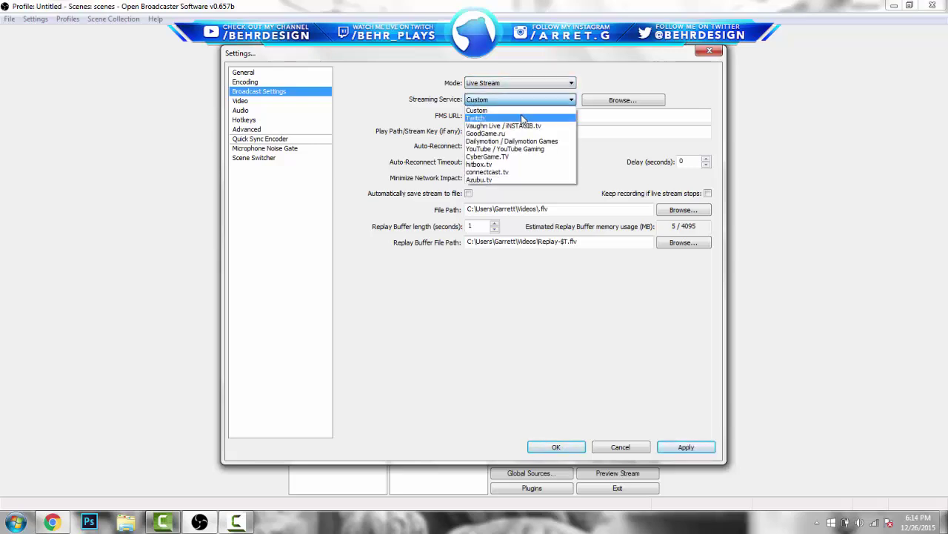
pyautogui.click(521, 117)
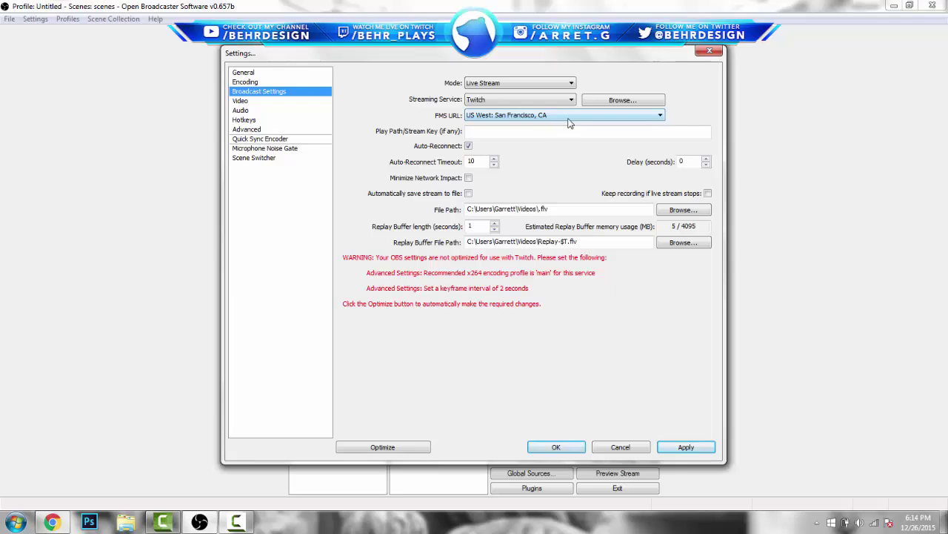
pyautogui.click(530, 116)
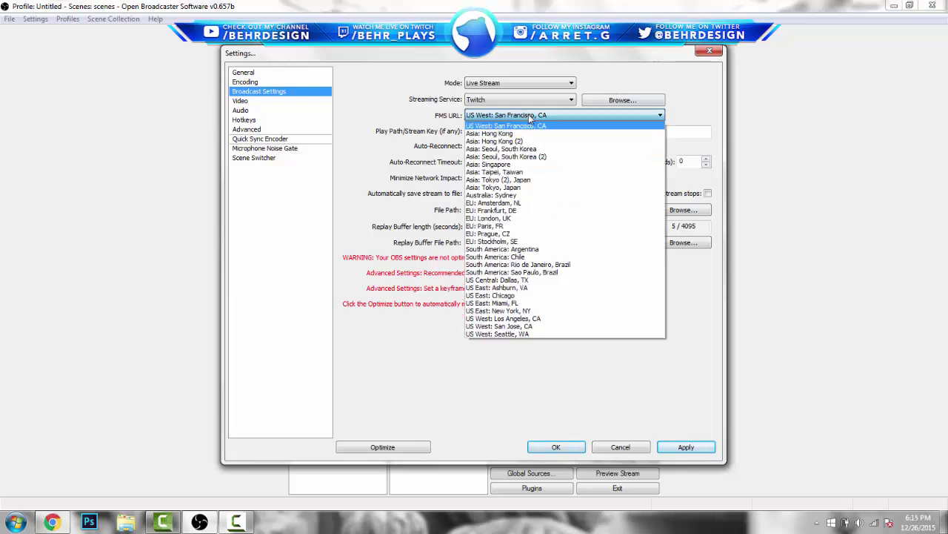
pyautogui.click(526, 311)
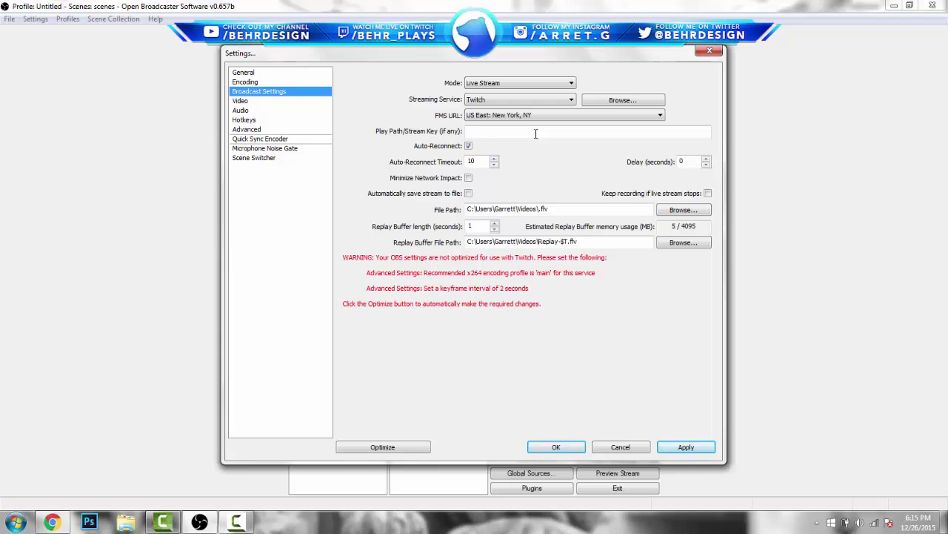
# Step: Google 'how to get streamkey twitc' in a new Chrome tab, then return to OBS
pyautogui.click(52, 522)
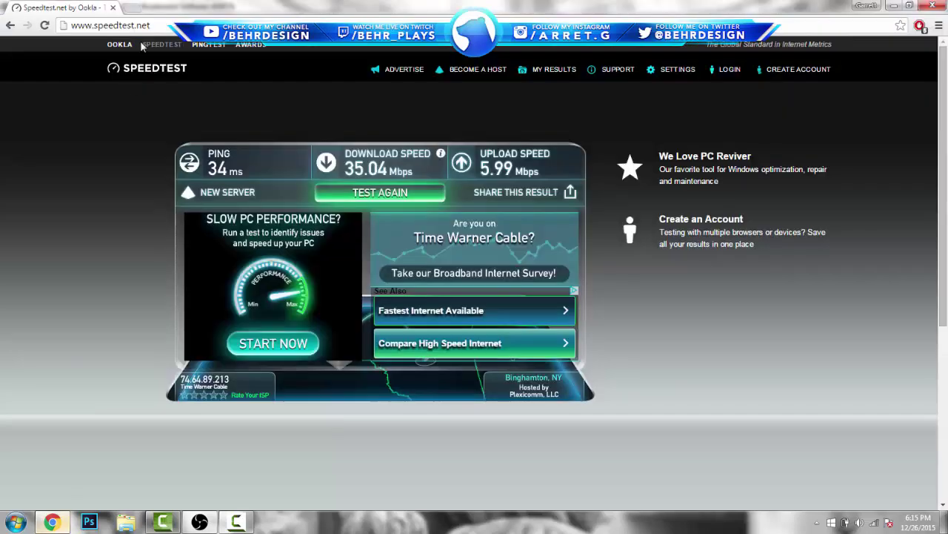
pyautogui.click(142, 7)
pyautogui.write('how t')
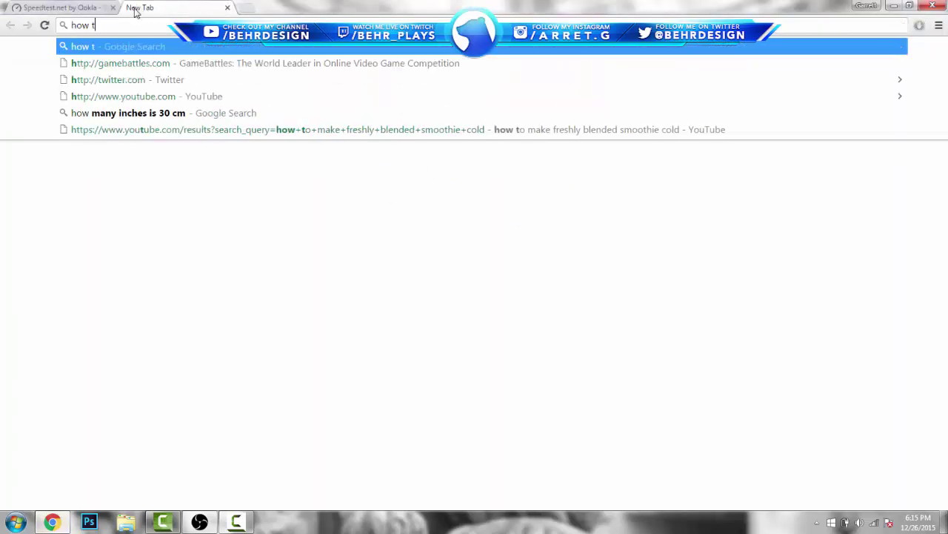
pyautogui.write('o get streamkey')
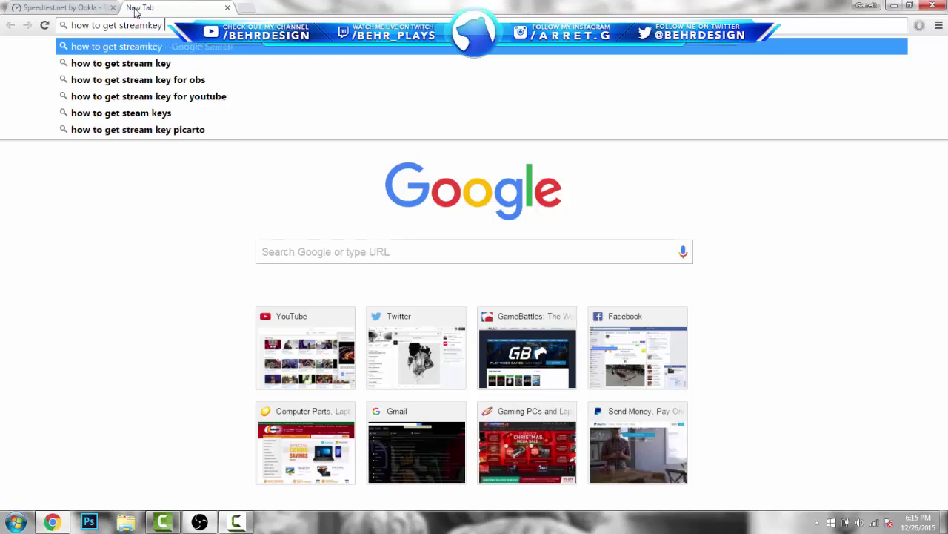
pyautogui.write(' twitc')
pyautogui.press('Return')
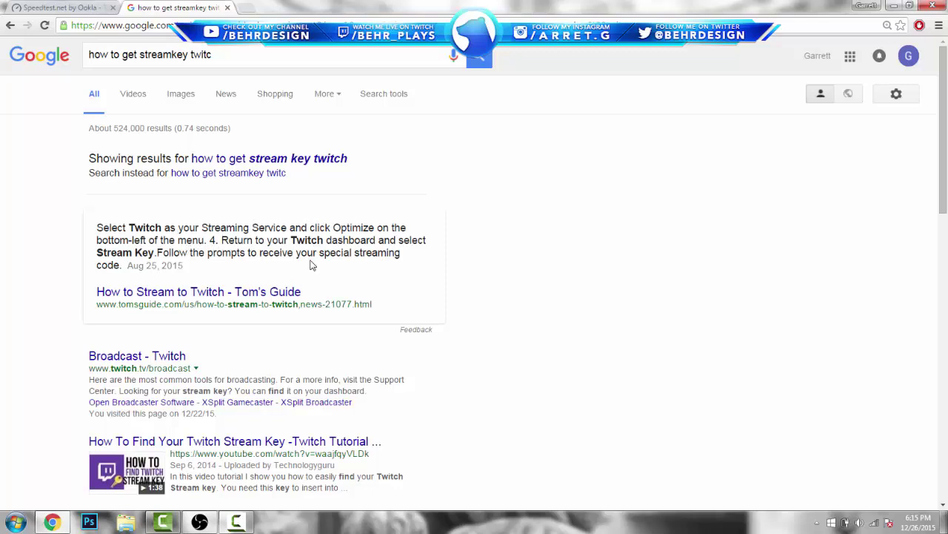
pyautogui.click(201, 522)
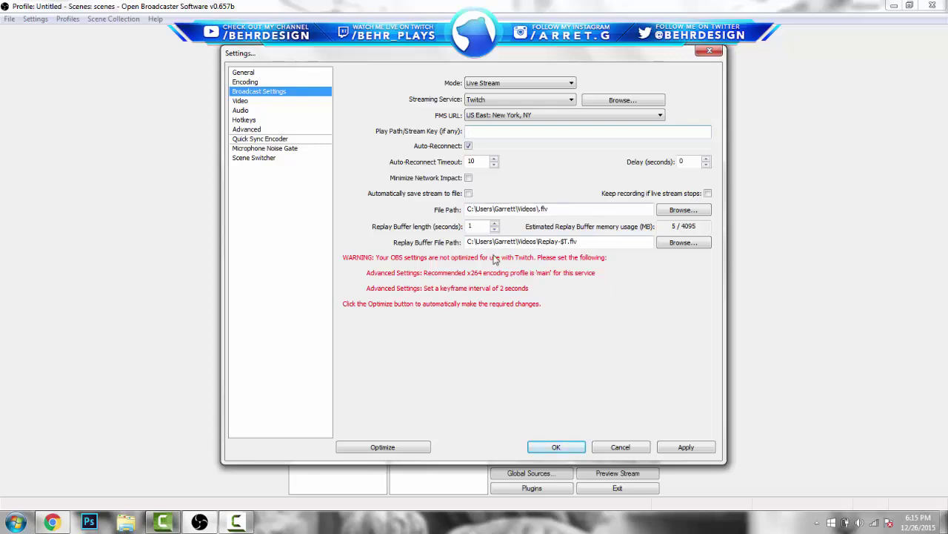
# Step: Turn on 'Automatically save stream to file' in the broadcast settings
pyautogui.rightClick(549, 237)
pyautogui.click(467, 200)
pyautogui.click(468, 193)
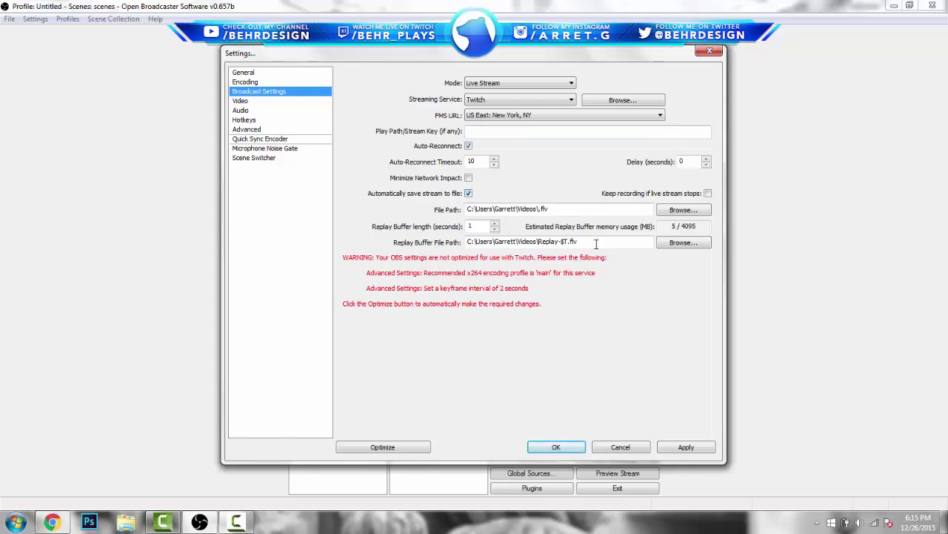
pyautogui.moveTo(594, 213)
# Step: Browse the saved-stream file location in Desktop, then cancel without changing it
pyautogui.click(697, 214)
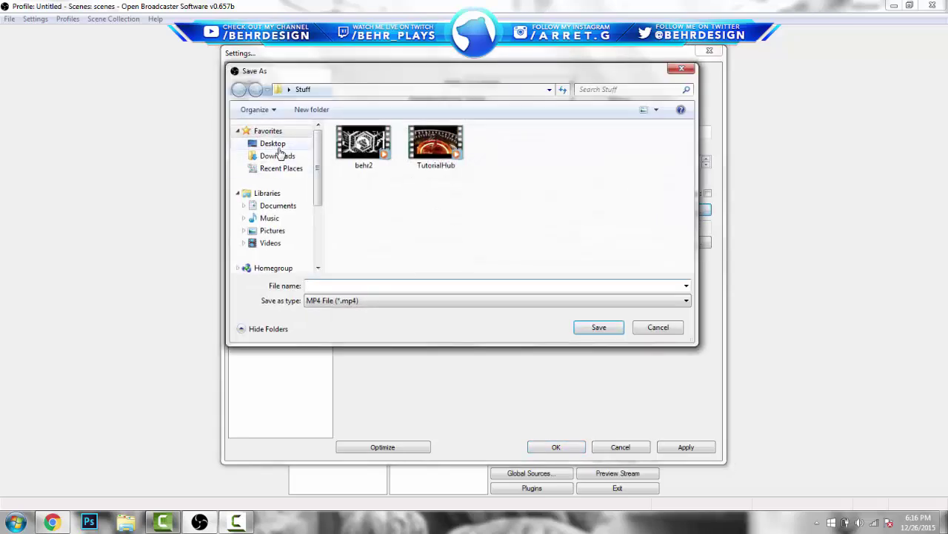
pyautogui.click(279, 146)
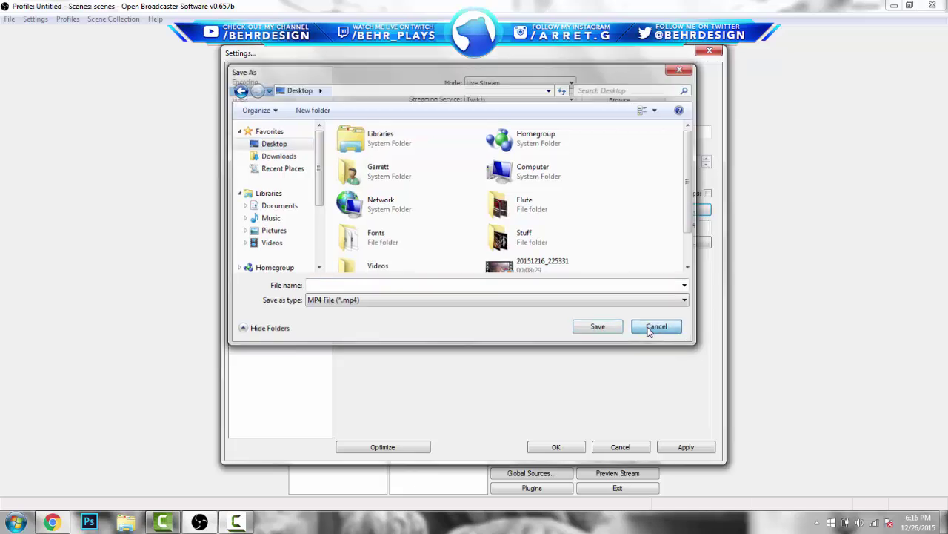
pyautogui.click(658, 327)
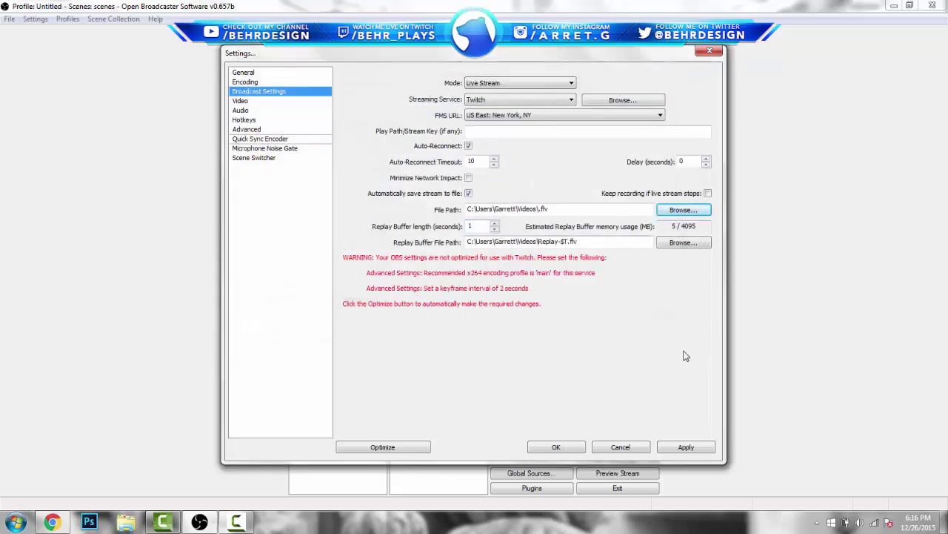
pyautogui.click(261, 103)
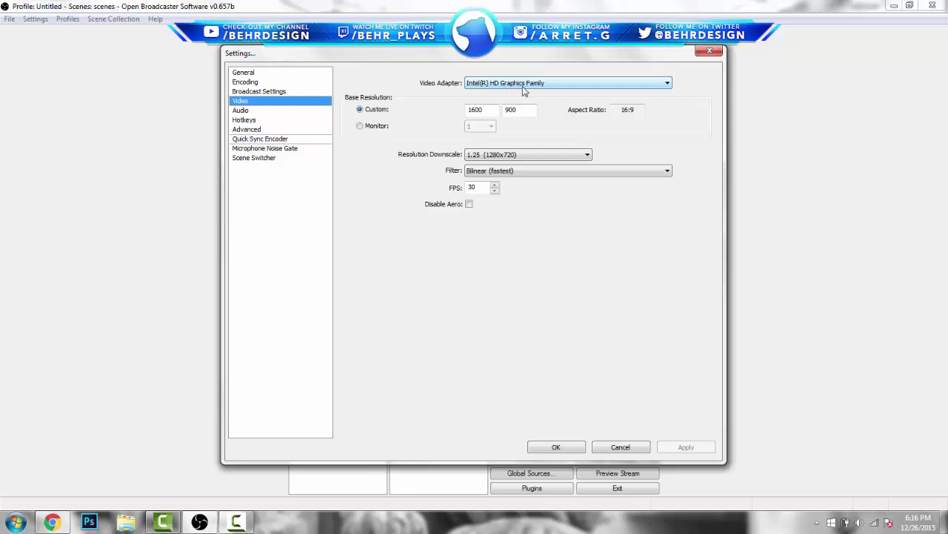
# Step: Use Intel(R) HD Graphics Family and apply 1600x900 downscaled to 1280x720 at 30 FPS
pyautogui.click(496, 87)
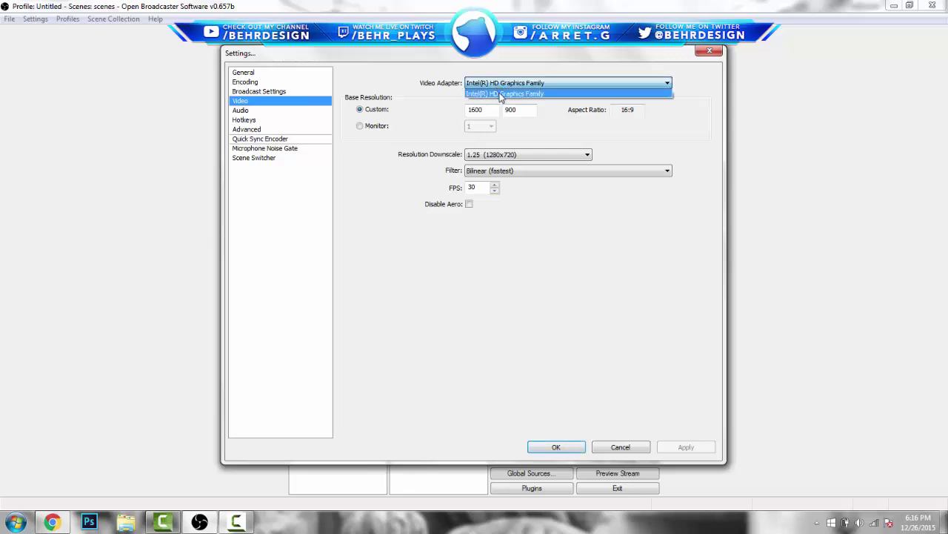
pyautogui.click(500, 94)
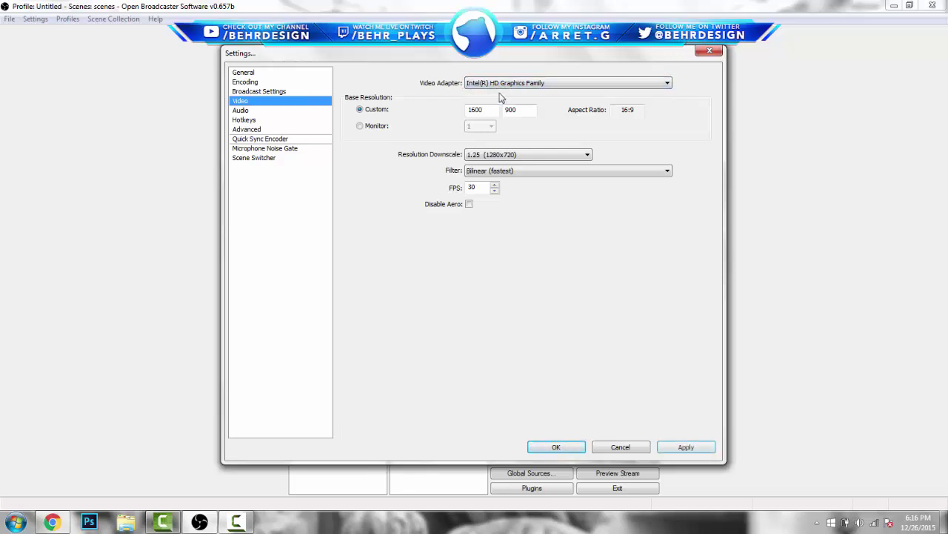
pyautogui.click(557, 88)
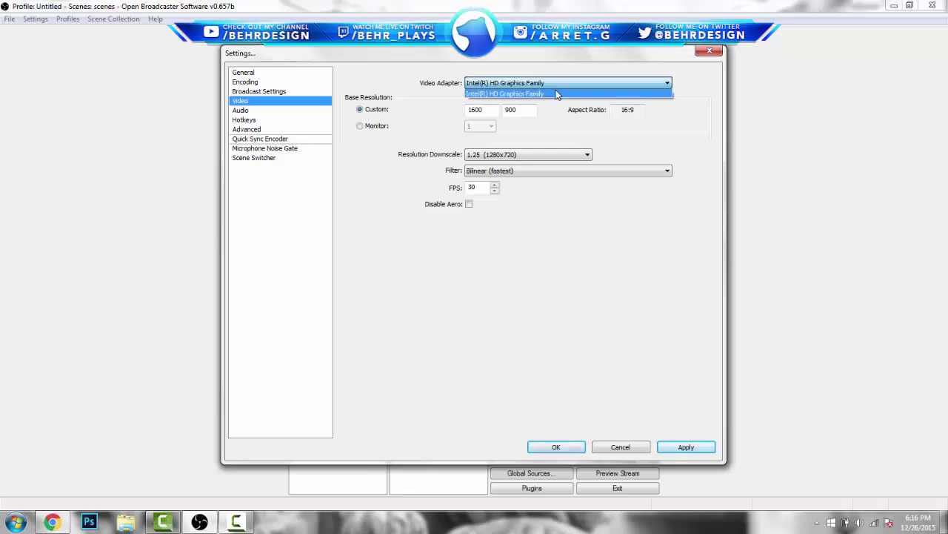
pyautogui.click(556, 94)
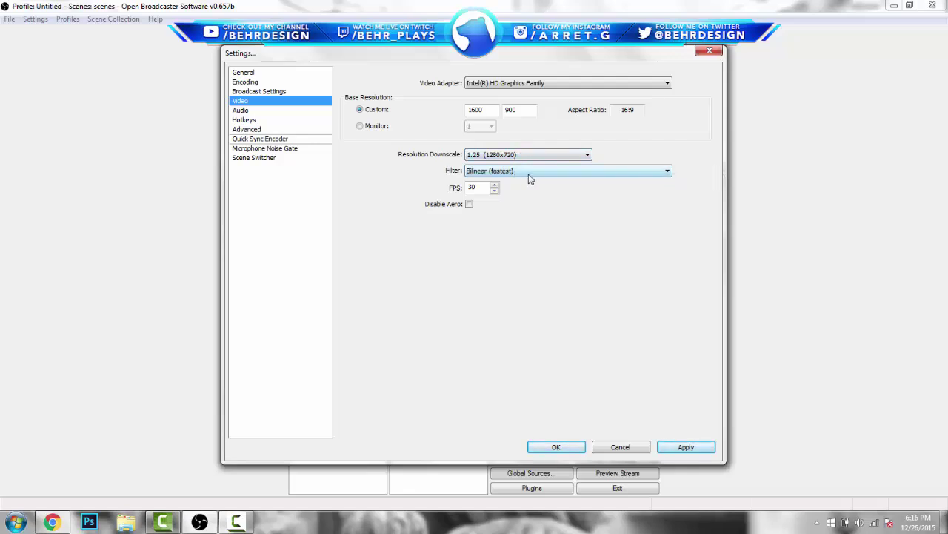
pyautogui.click(684, 447)
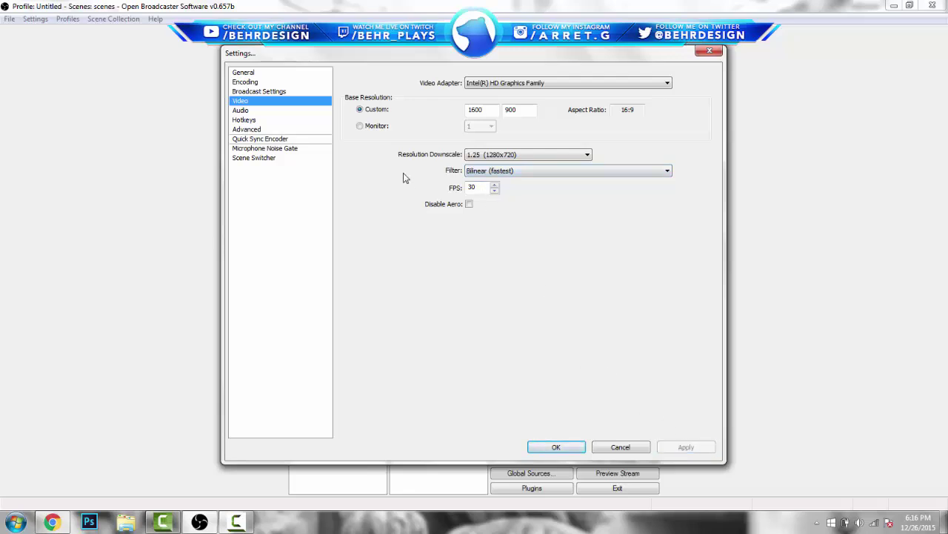
pyautogui.click(259, 112)
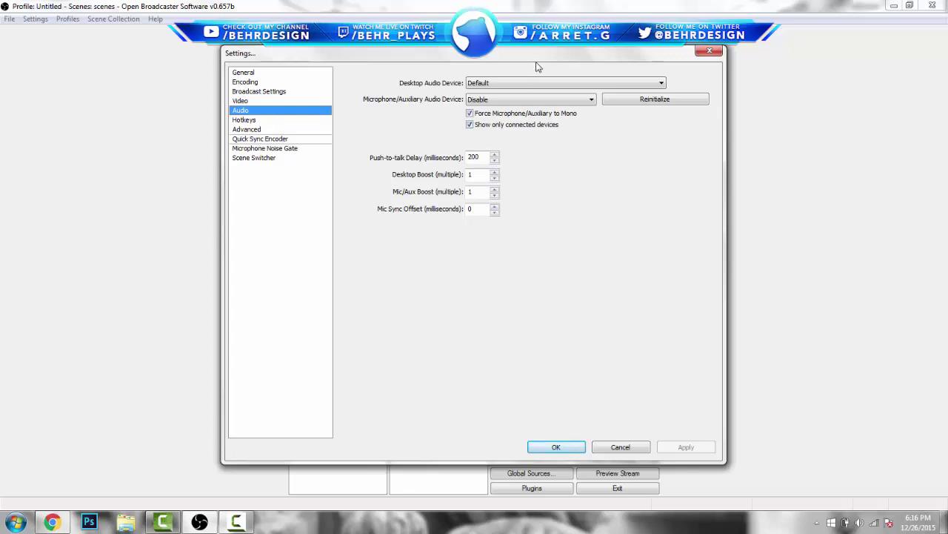
# Step: Select Blue Snowball as the microphone device and apply the audio settings
pyautogui.click(534, 100)
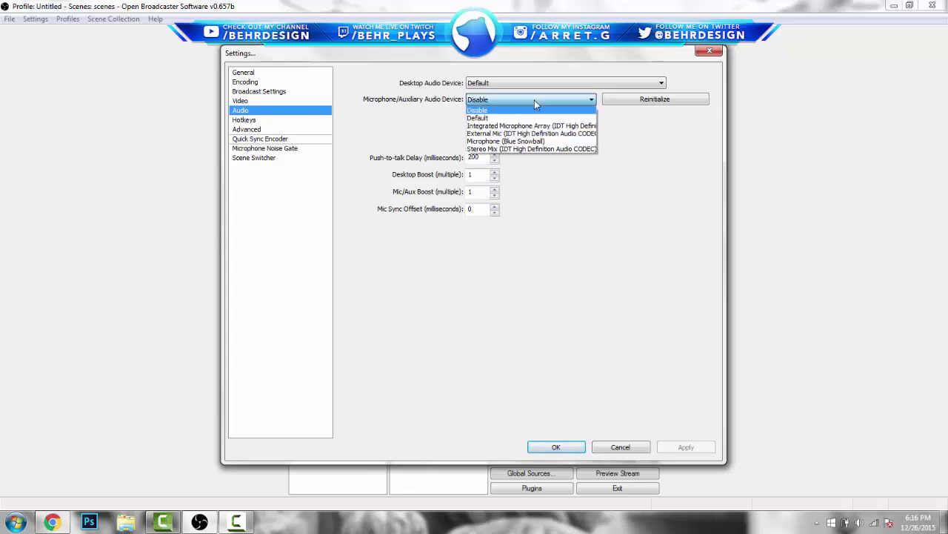
pyautogui.click(537, 141)
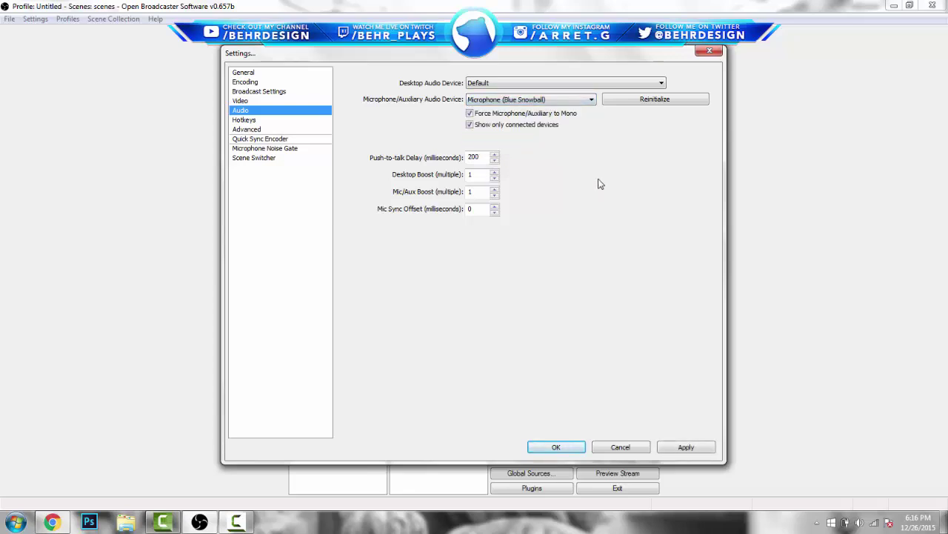
pyautogui.click(237, 522)
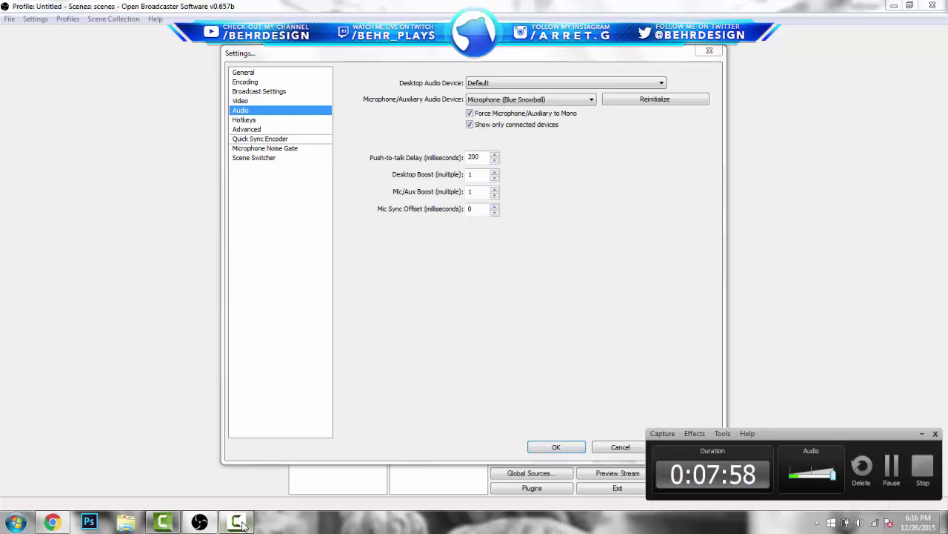
pyautogui.click(239, 522)
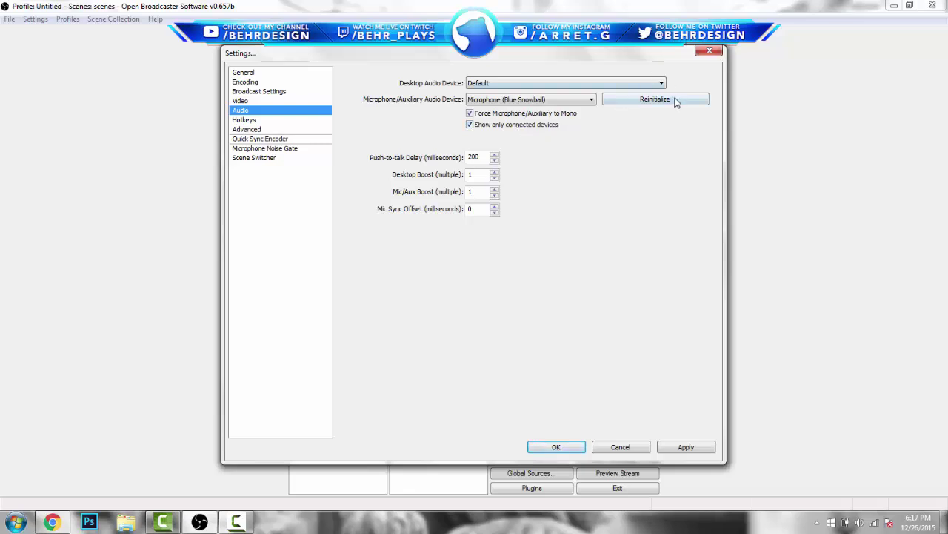
pyautogui.click(692, 452)
pyautogui.click(274, 121)
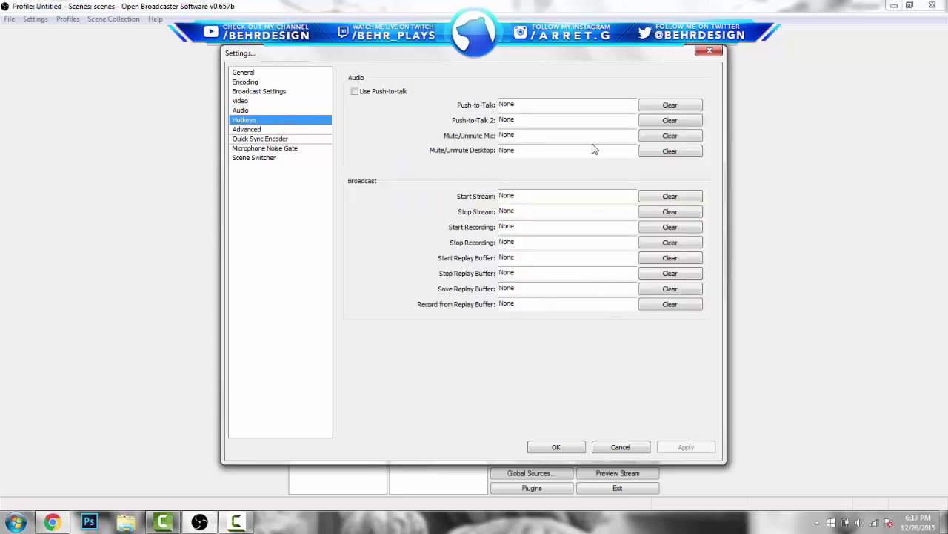
# Step: Review Advanced, Quick Sync, Noise Gate and Scene Switcher pages, confirm with OK, and shrink the main window
pyautogui.click(252, 130)
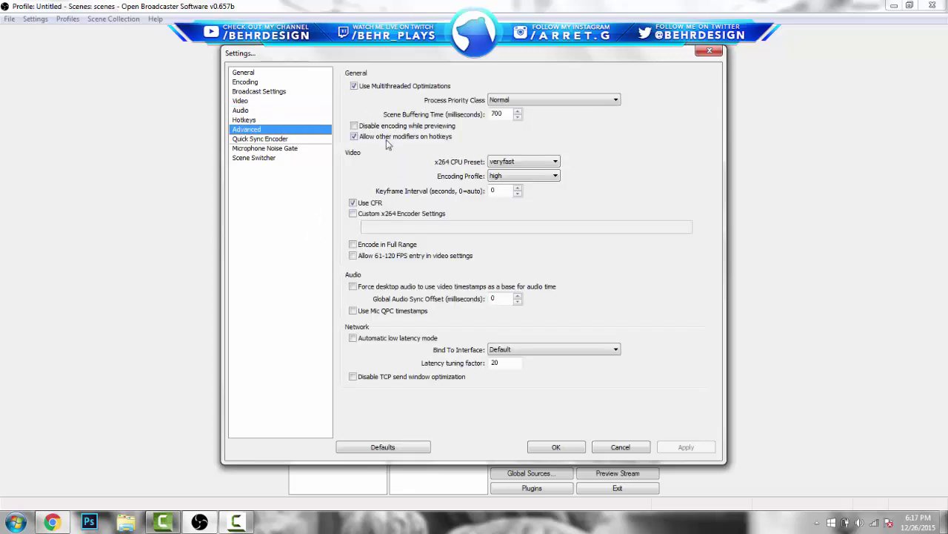
pyautogui.click(276, 139)
pyautogui.click(276, 149)
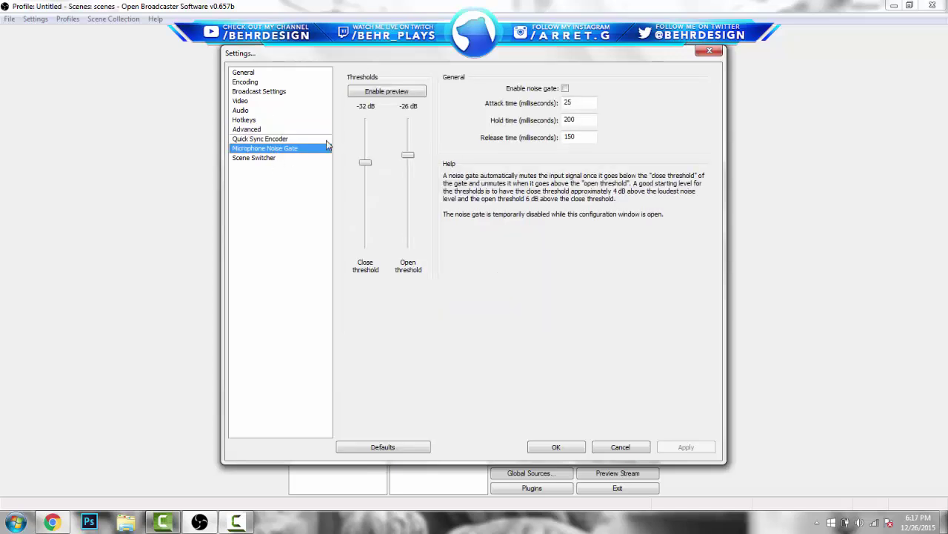
pyautogui.click(274, 159)
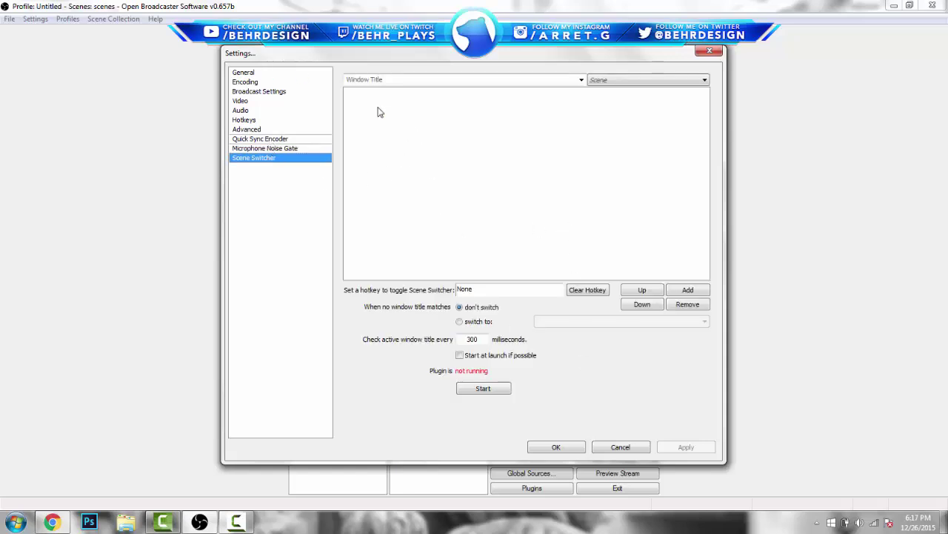
pyautogui.click(556, 447)
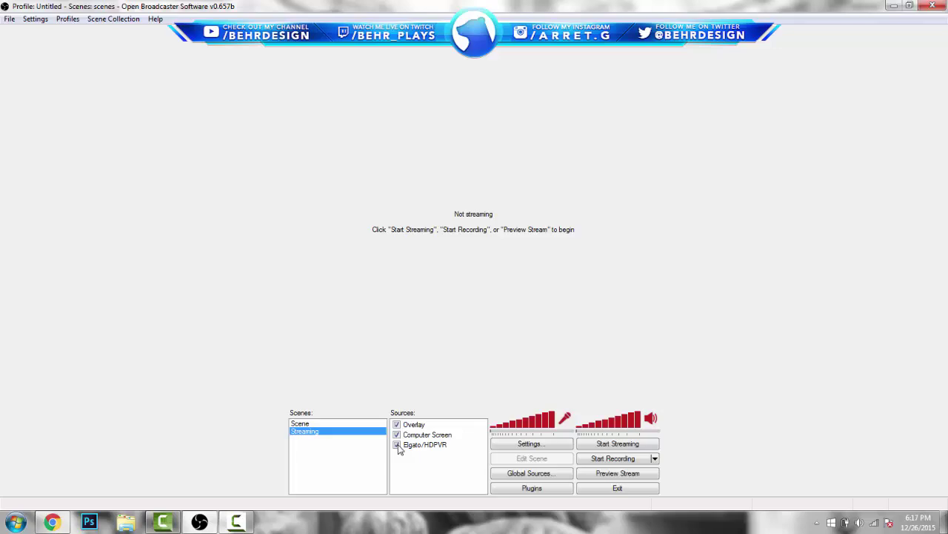
pyautogui.doubleClick(342, 4)
# Step: Minimise Chrome, start Task Manager, and inspect the OBS task, processes and performance
pyautogui.click(893, 6)
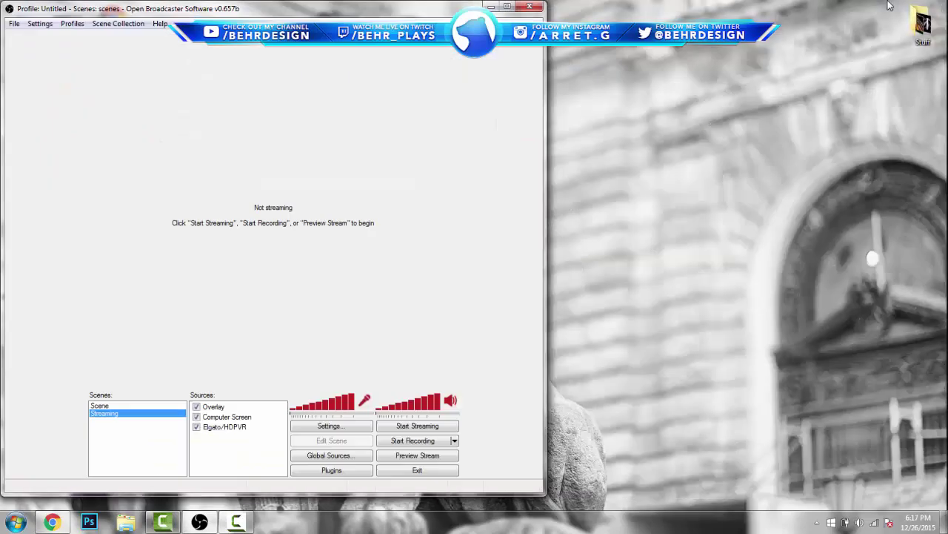
pyautogui.rightClick(378, 524)
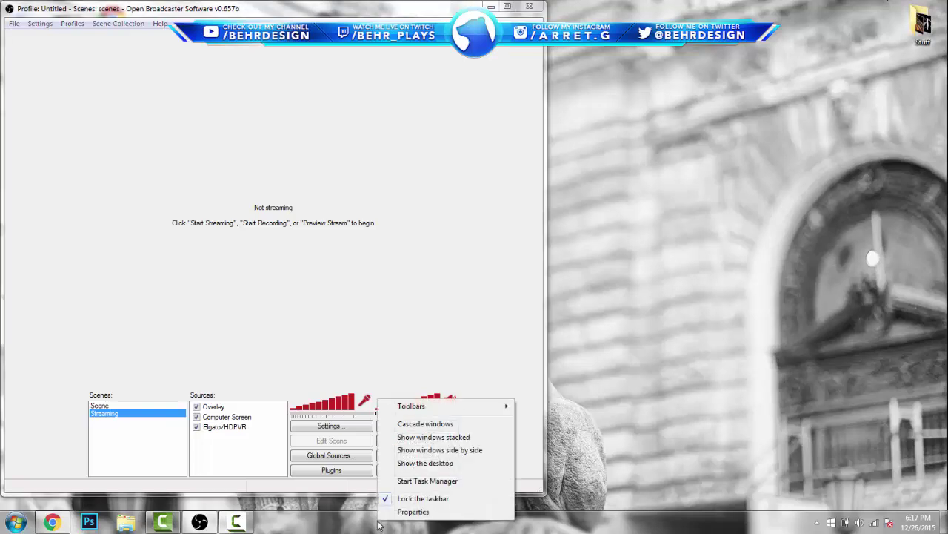
pyautogui.click(418, 481)
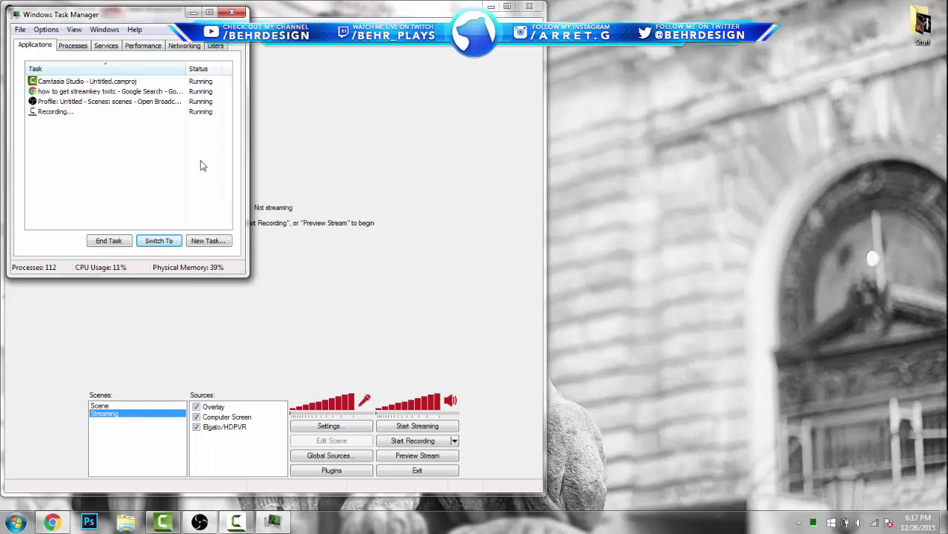
pyautogui.rightClick(105, 107)
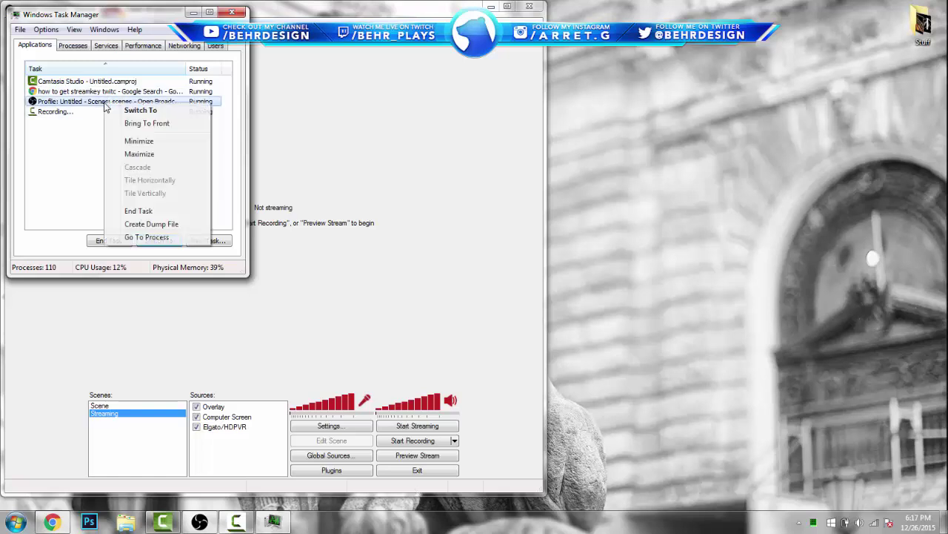
pyautogui.click(90, 46)
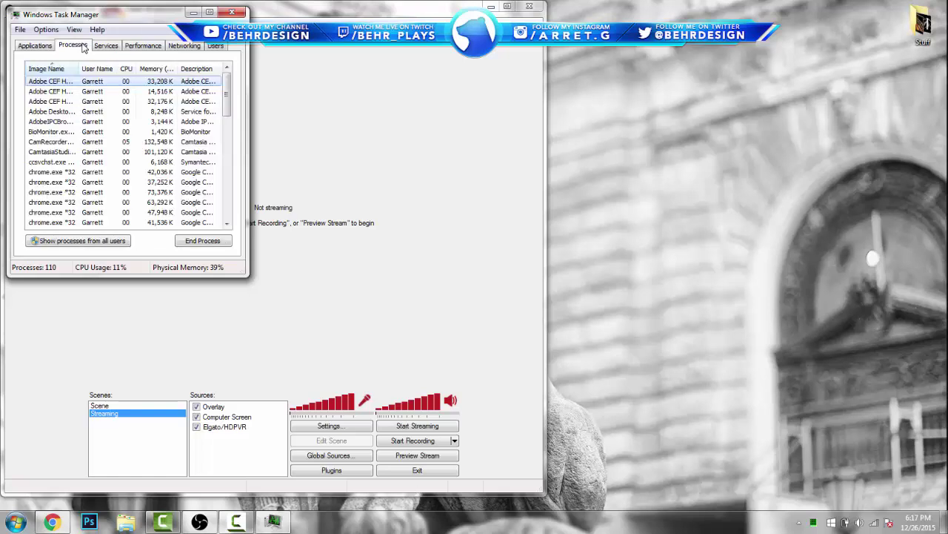
pyautogui.rightClick(138, 113)
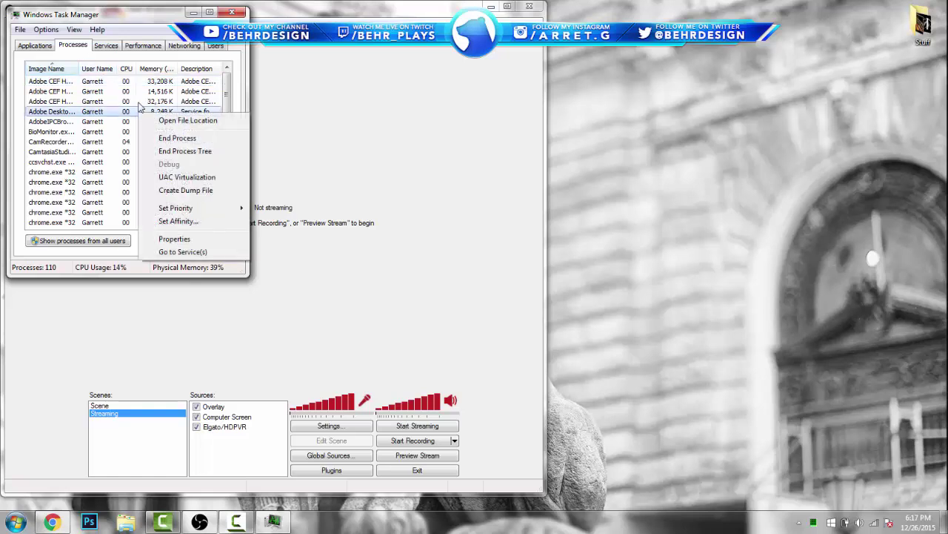
pyautogui.click(144, 47)
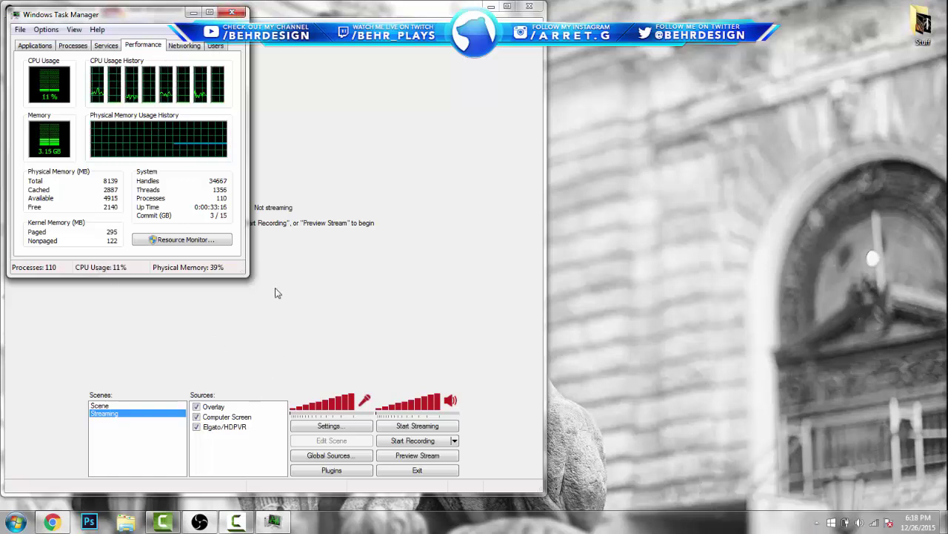
# Step: Browse the Applications, Processes, Services, Performance, Users and Networking tabs
pyautogui.click(92, 46)
pyautogui.click(35, 45)
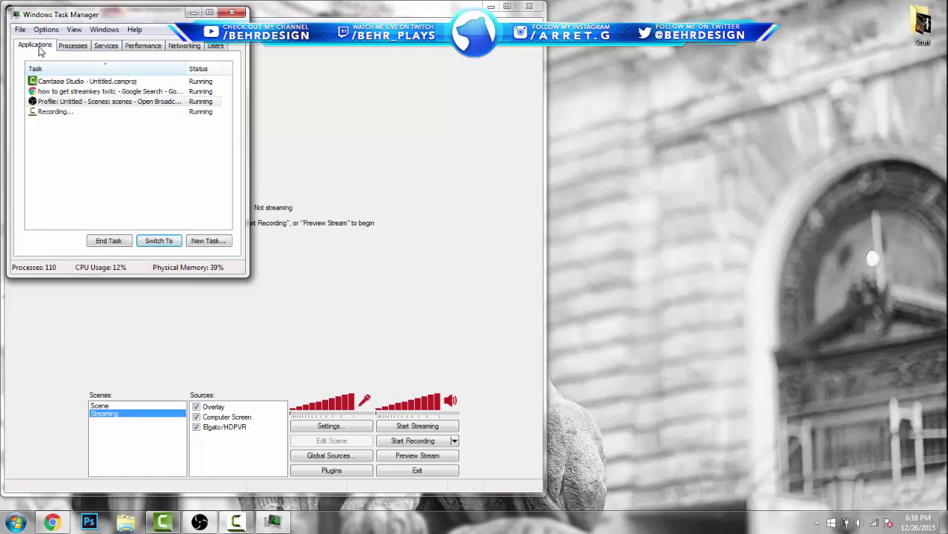
pyautogui.rightClick(74, 103)
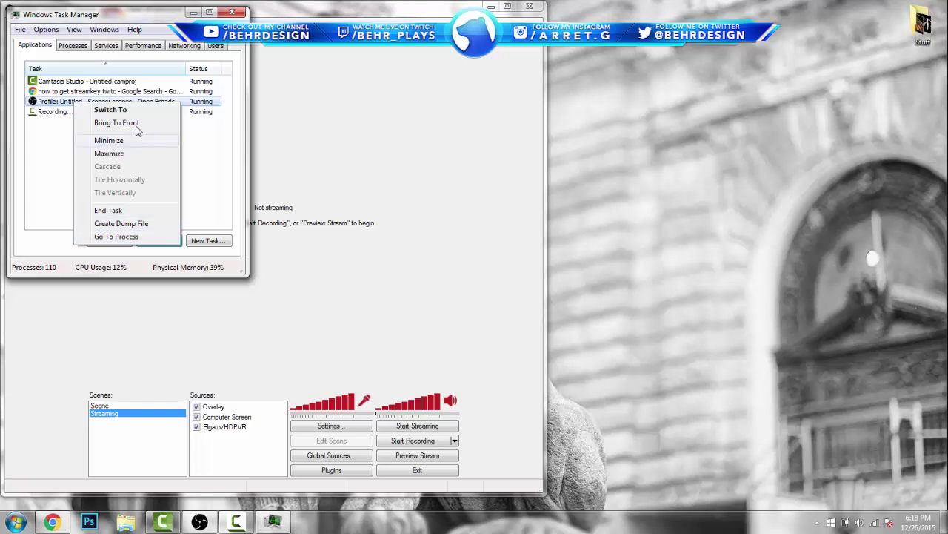
pyautogui.click(214, 158)
pyautogui.click(82, 46)
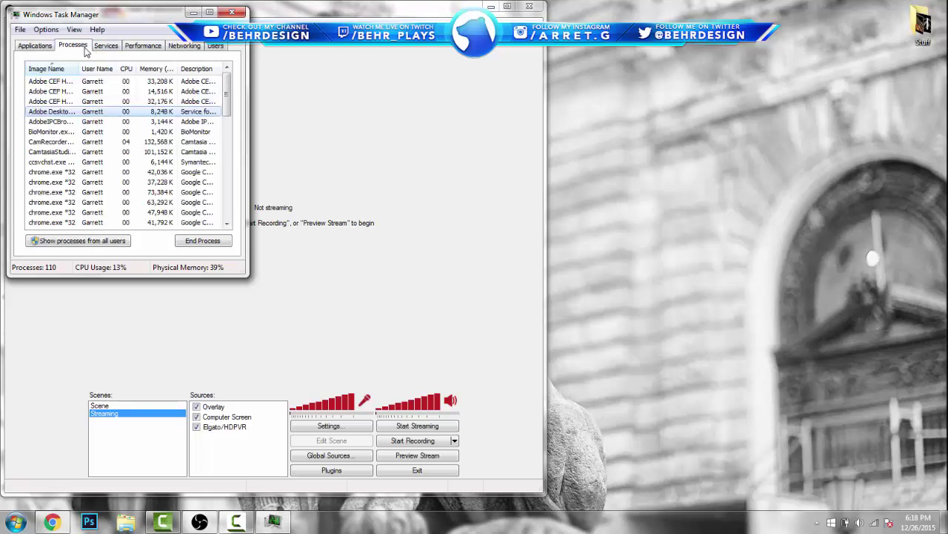
pyautogui.click(105, 46)
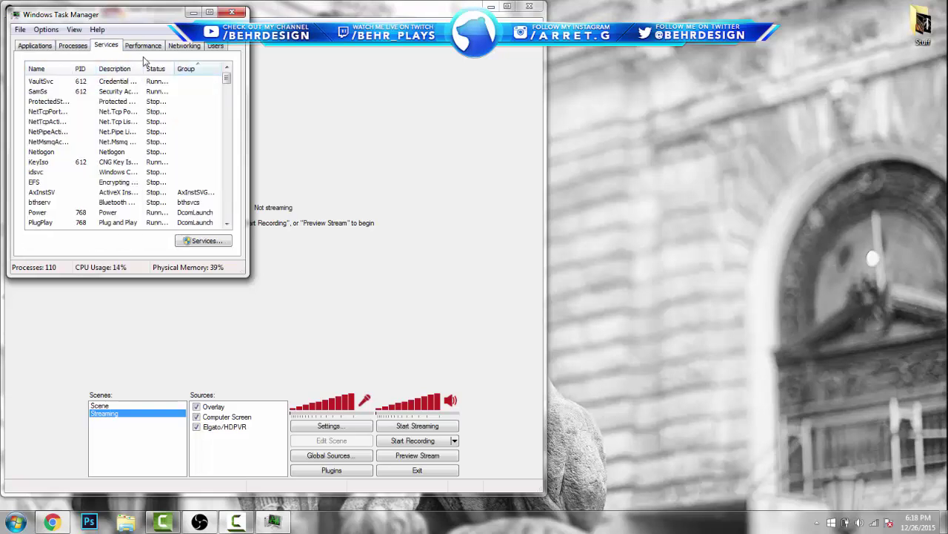
pyautogui.click(143, 46)
pyautogui.click(214, 46)
pyautogui.click(184, 45)
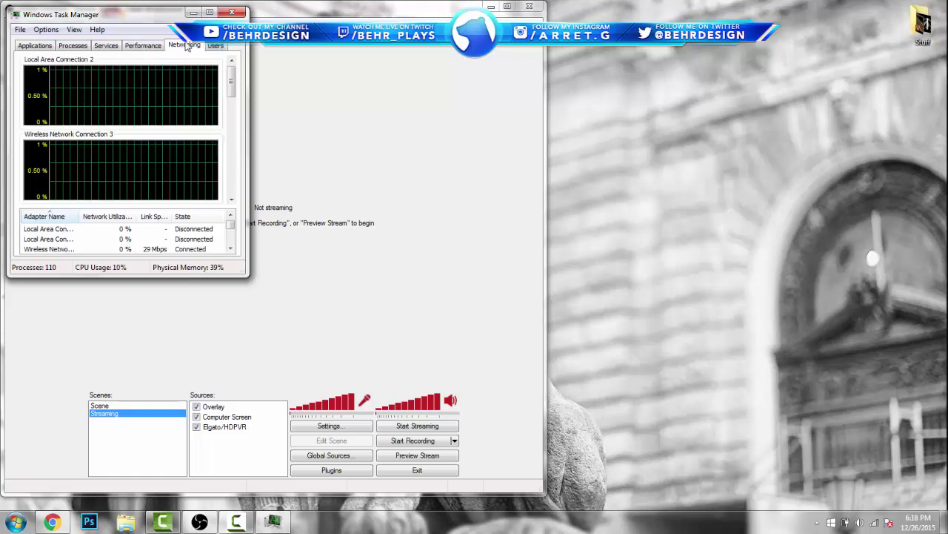
# Step: Bring OBS to the front and view its taskbar jump list options
pyautogui.click(199, 521)
pyautogui.rightClick(199, 522)
pyautogui.rightClick(201, 474)
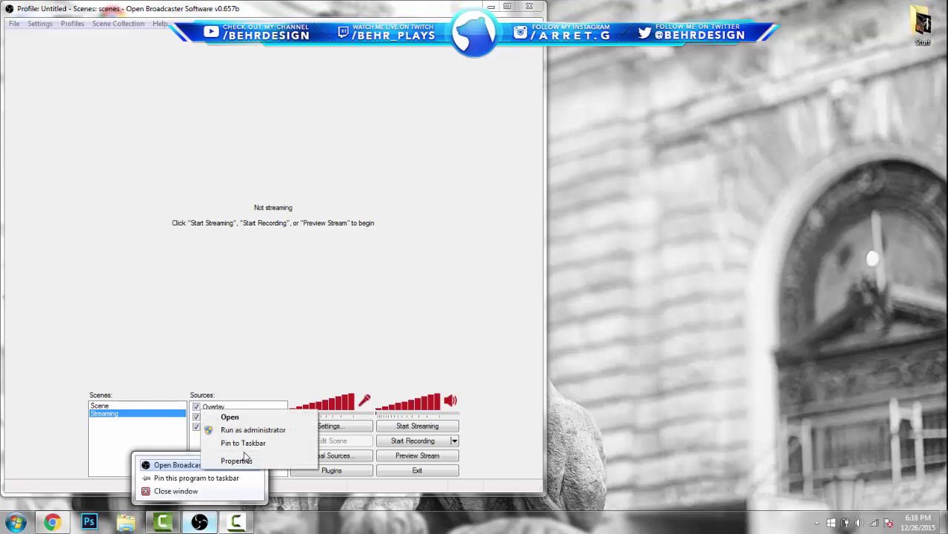
# Step: Dismiss the OBS jump list and maximise the OBS main window
pyautogui.press('Escape')
pyautogui.click(365, 527)
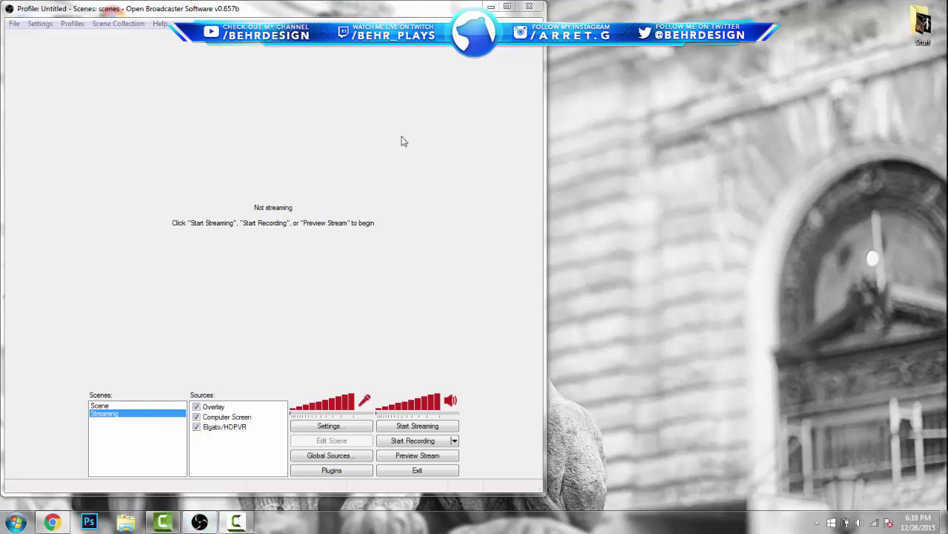
pyautogui.doubleClick(250, 11)
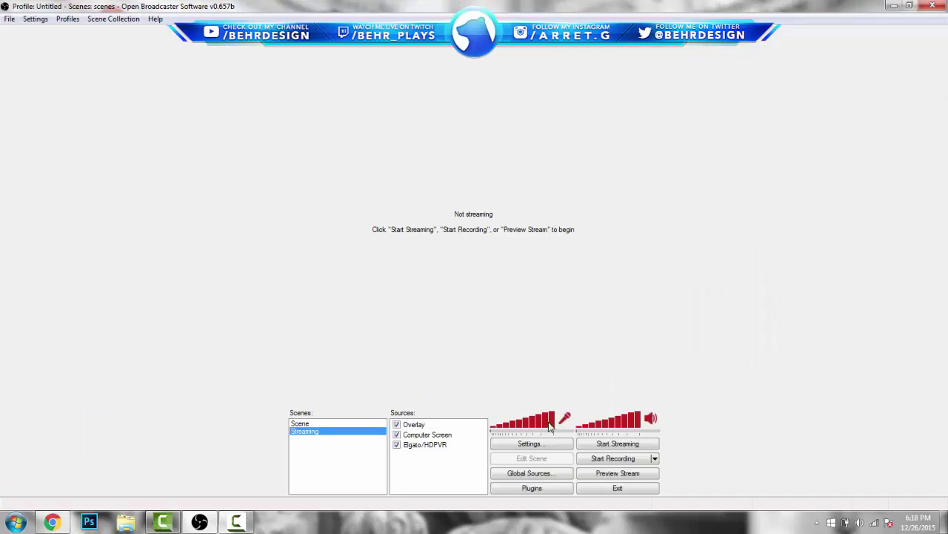
# Step: Lower desktop audio to 40% and check the Computer Screen and Elgato/HDPVR sources
pyautogui.moveTo(615, 428); pyautogui.dragTo(602, 428)
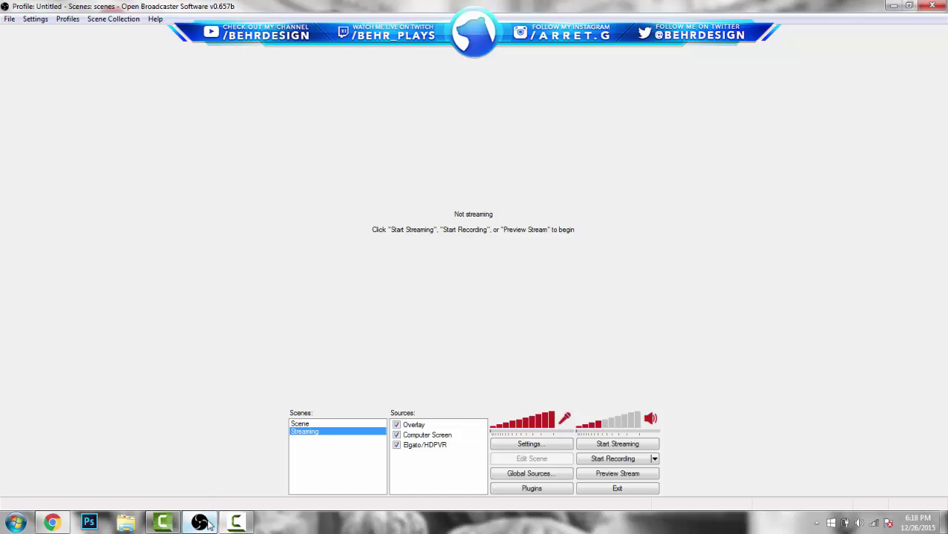
pyautogui.click(240, 523)
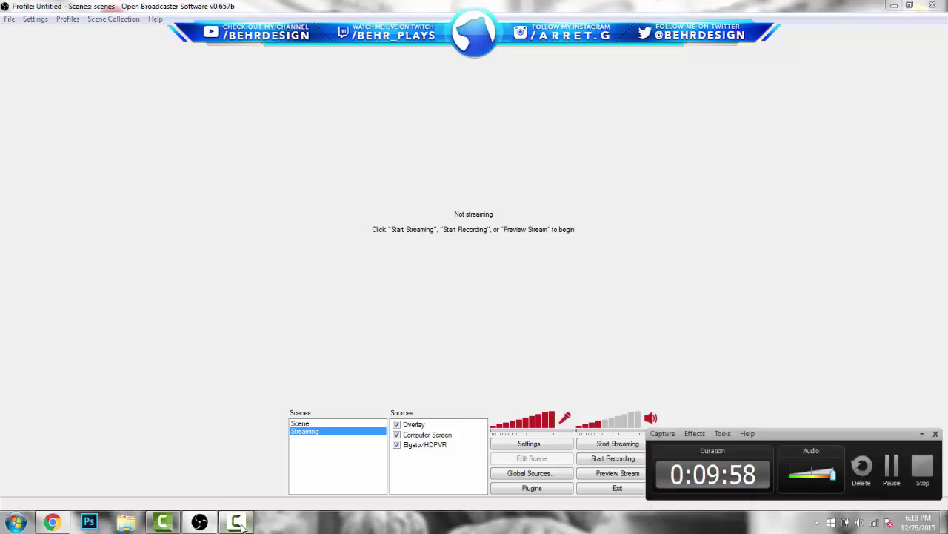
pyautogui.click(240, 523)
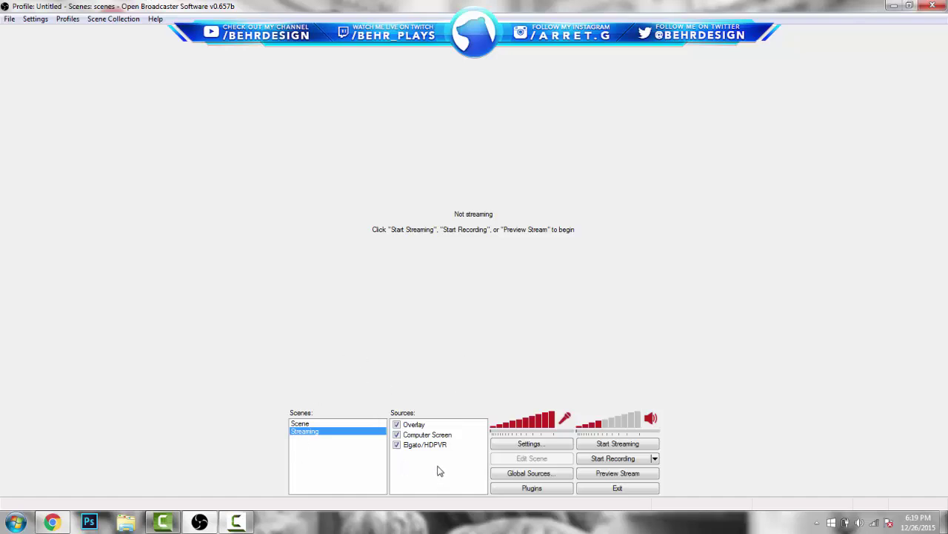
pyautogui.click(432, 436)
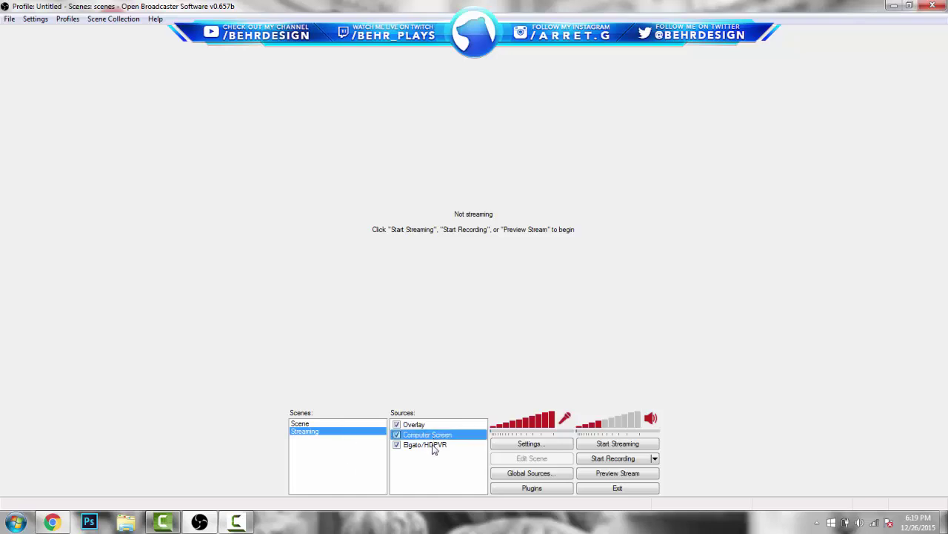
pyautogui.click(433, 444)
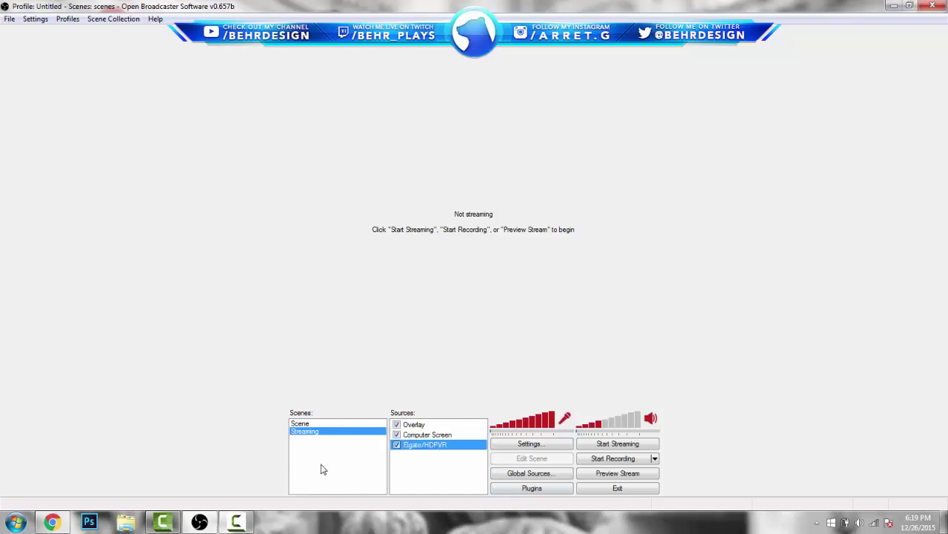